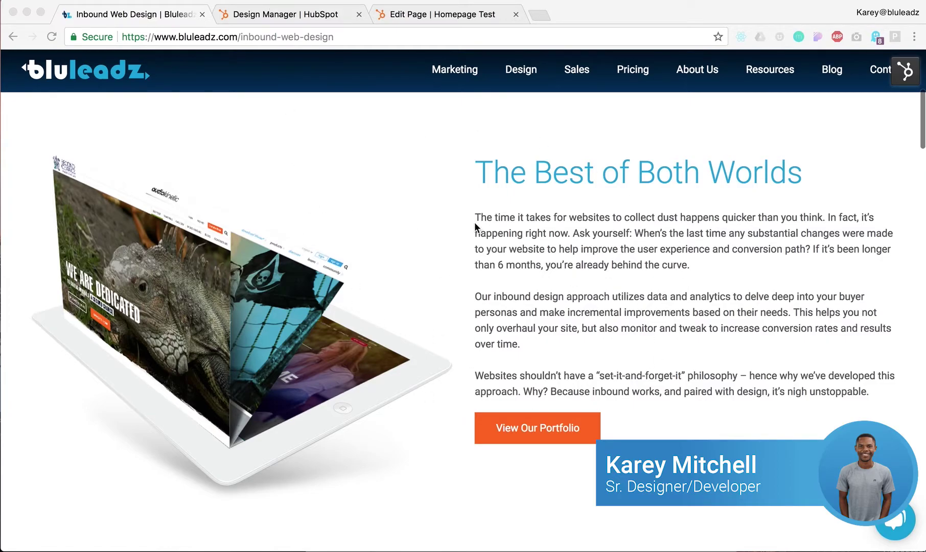
- Scroll up and down the Bluleadz Inbound Web Design page to review its content
{"action": "scroll", "coordinate": [399, 339], "scroll_direction": "up", "scroll_amount": 6}
{"action": "scroll", "coordinate": [398, 339], "scroll_direction": "down", "scroll_amount": 7}
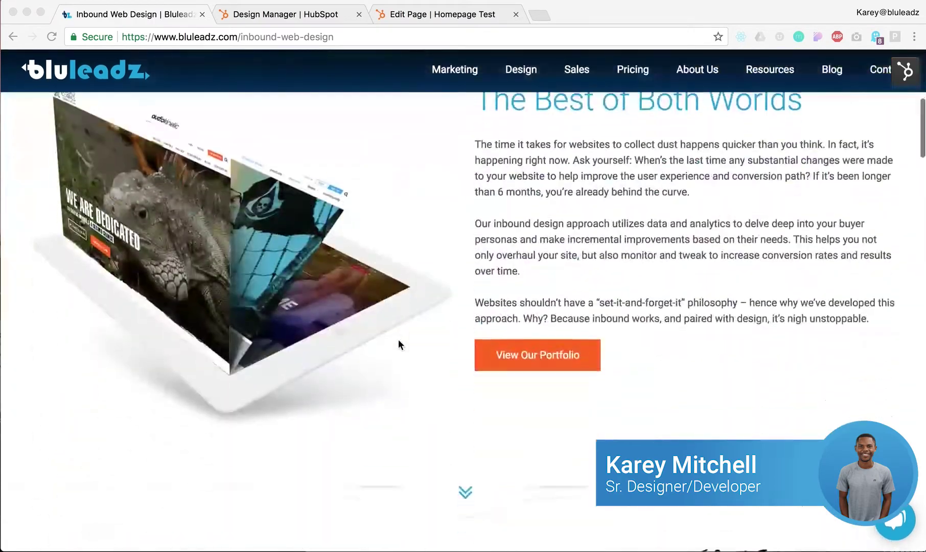
{"action": "scroll", "coordinate": [398, 339], "scroll_direction": "down", "scroll_amount": 8}
{"action": "scroll", "coordinate": [398, 339], "scroll_direction": "up", "scroll_amount": 13}
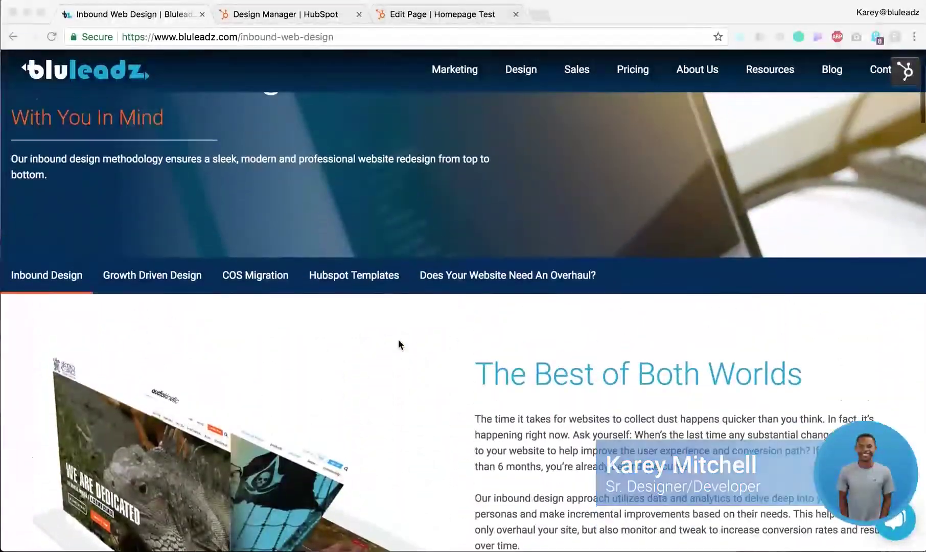
{"action": "scroll", "coordinate": [399, 340], "scroll_direction": "down", "scroll_amount": 5}
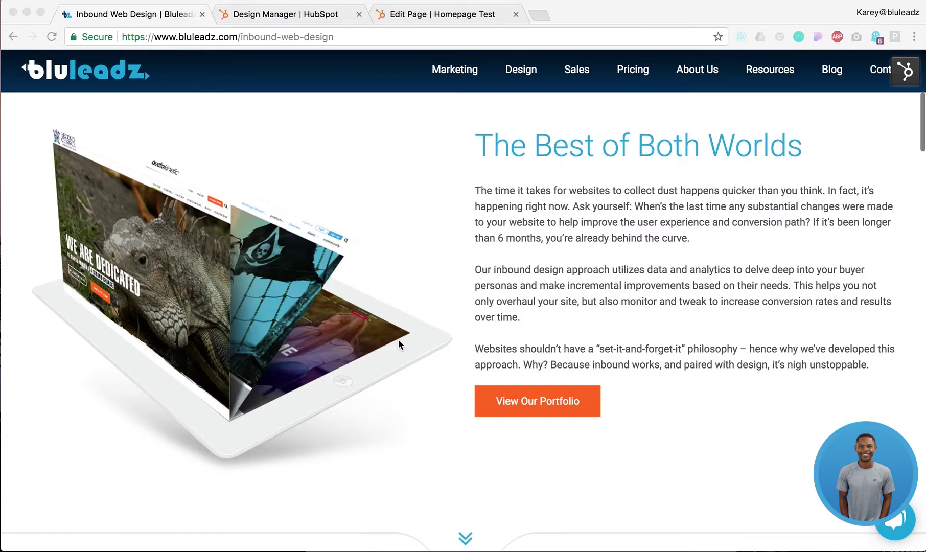
{"action": "scroll", "coordinate": [399, 345], "scroll_direction": "up", "scroll_amount": 2}
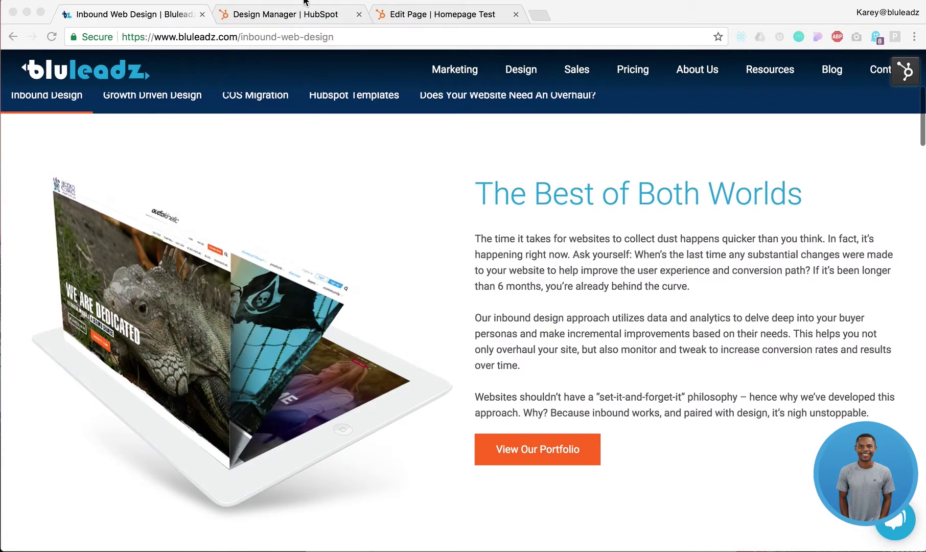
- Switch to the Design Manager tab and open its file browser through Content > Design Manager
{"action": "left_click", "coordinate": [302, 14]}
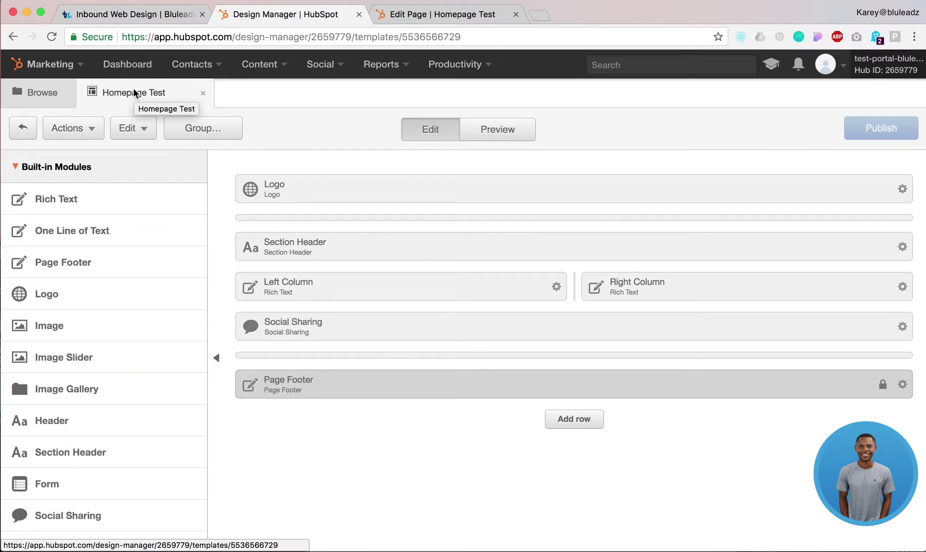
{"action": "left_click", "coordinate": [52, 97]}
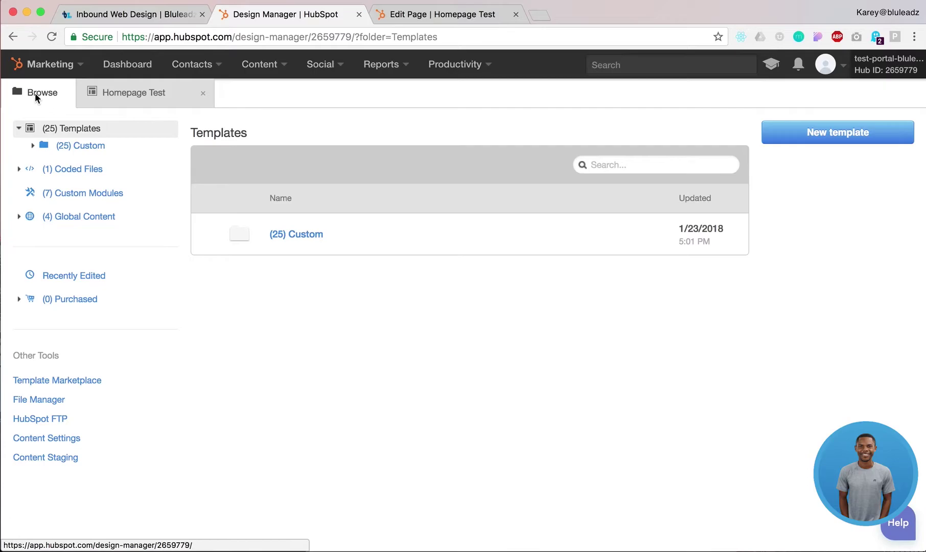
{"action": "left_click", "coordinate": [268, 65]}
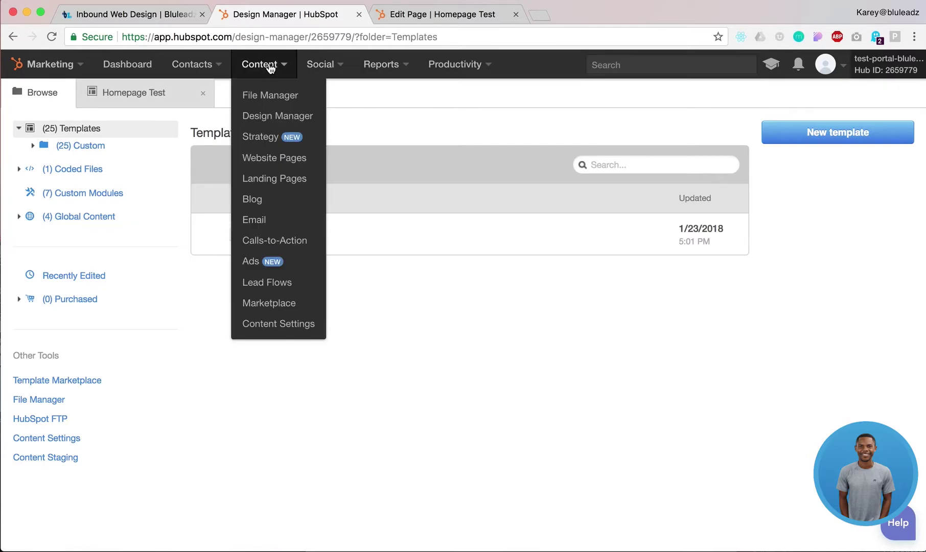
{"action": "left_click", "coordinate": [275, 120]}
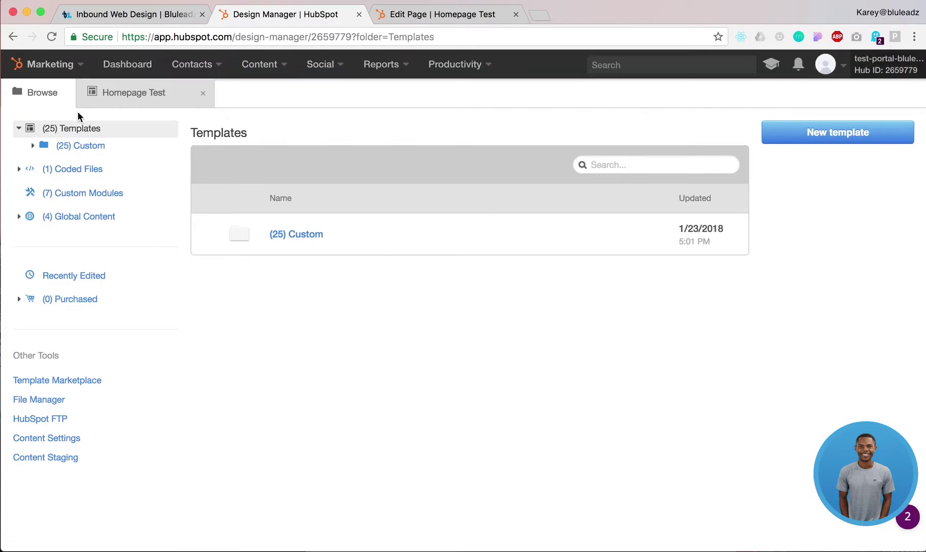
- In the Custom Modules folder, create a new custom module named '2 Column Module'
{"action": "left_click", "coordinate": [92, 199]}
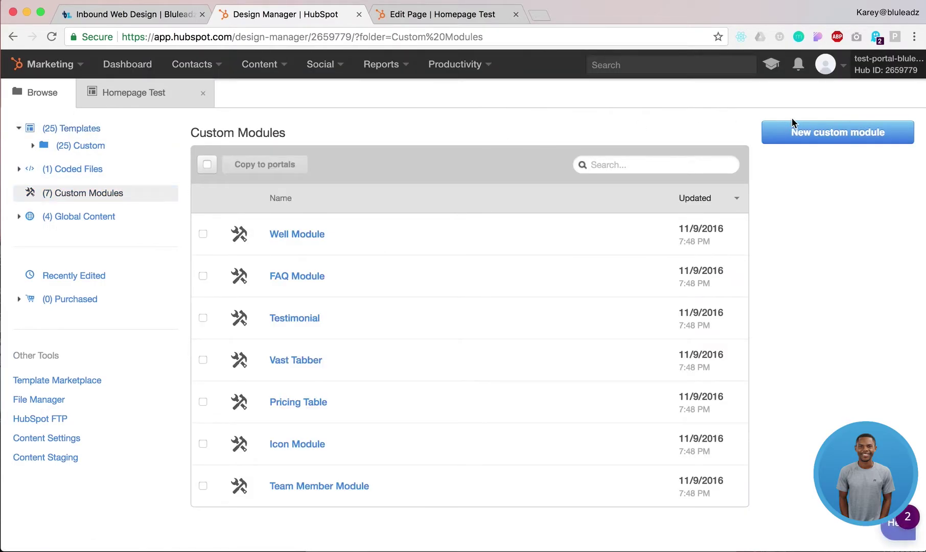
{"action": "left_click", "coordinate": [827, 134]}
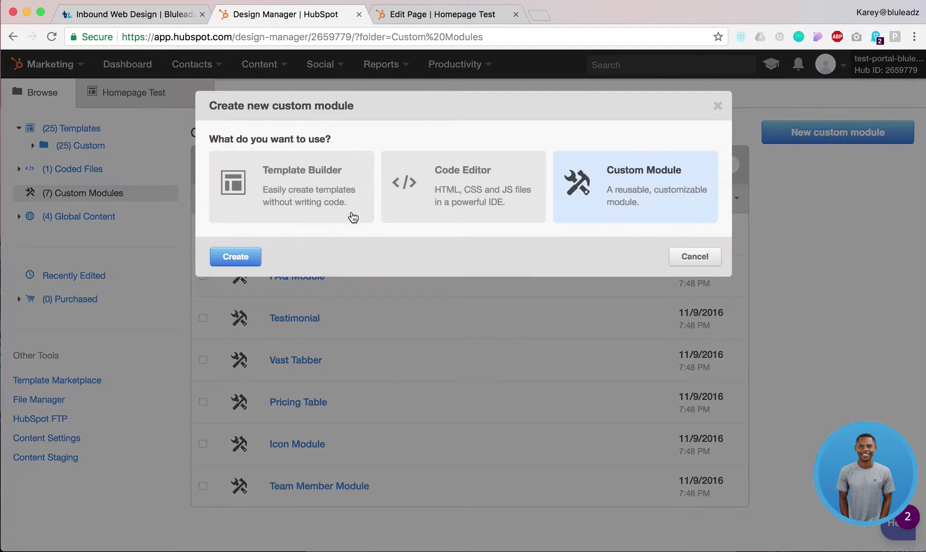
{"action": "left_click", "coordinate": [236, 260]}
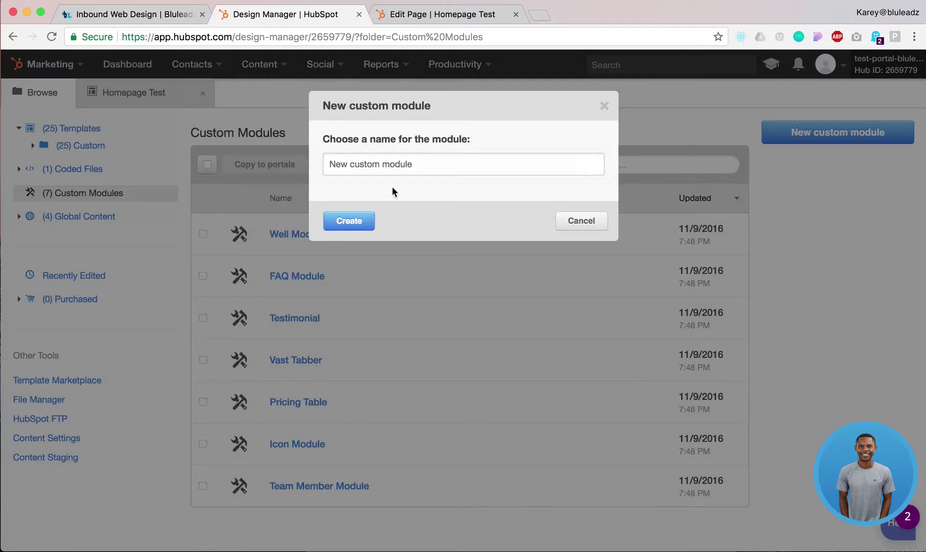
{"action": "triple_click", "coordinate": [409, 168]}
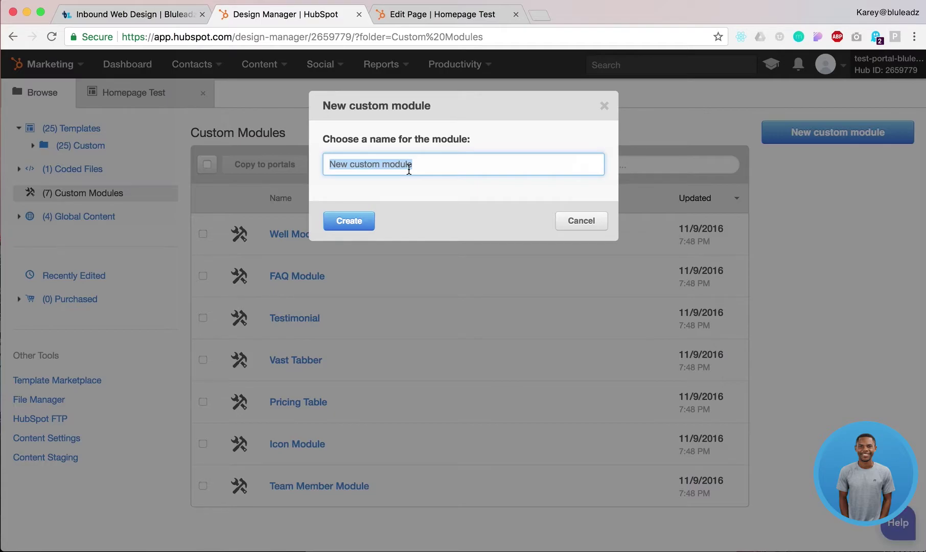
{"action": "type", "text": "2 Column "}
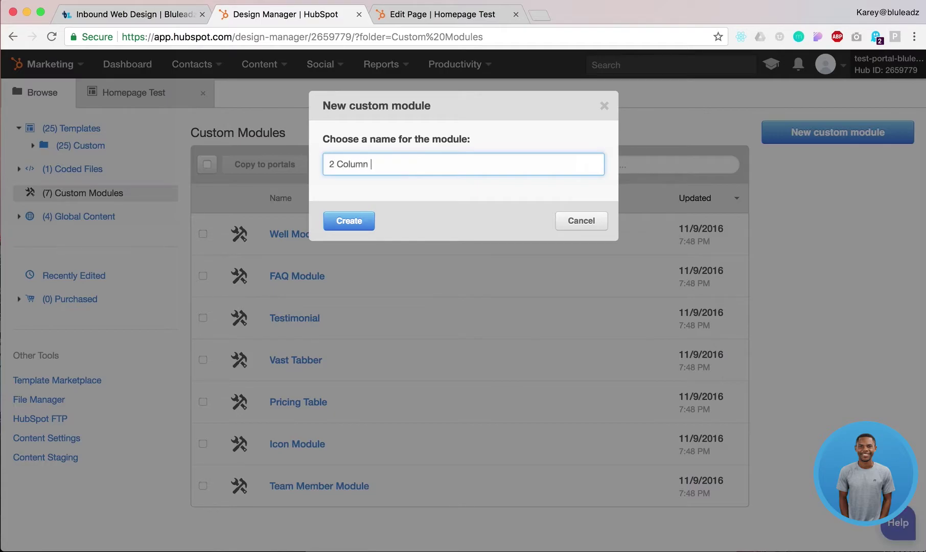
{"action": "type", "text": "Module"}
{"action": "left_click", "coordinate": [355, 222]}
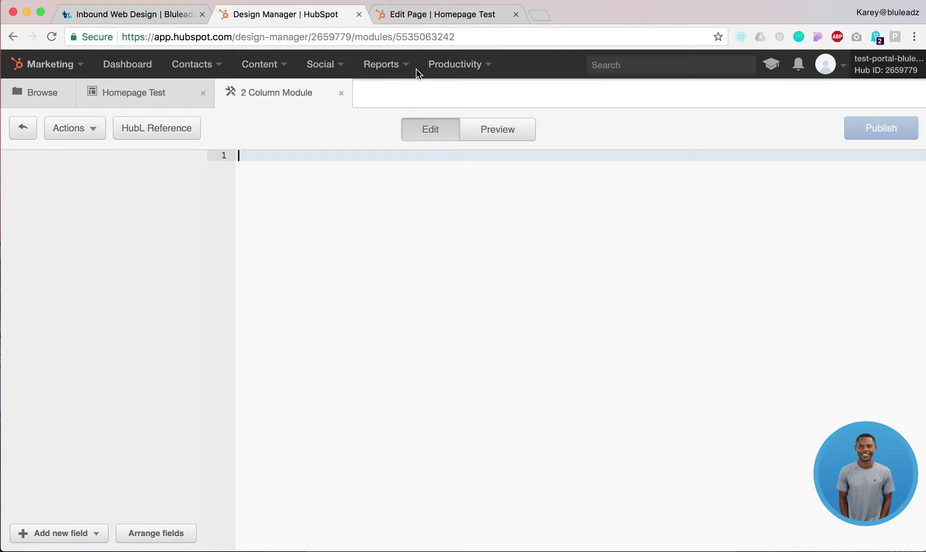
- Glance at the Homepage Test page editor, then return to the Bluleadz design page
{"action": "left_click", "coordinate": [441, 10]}
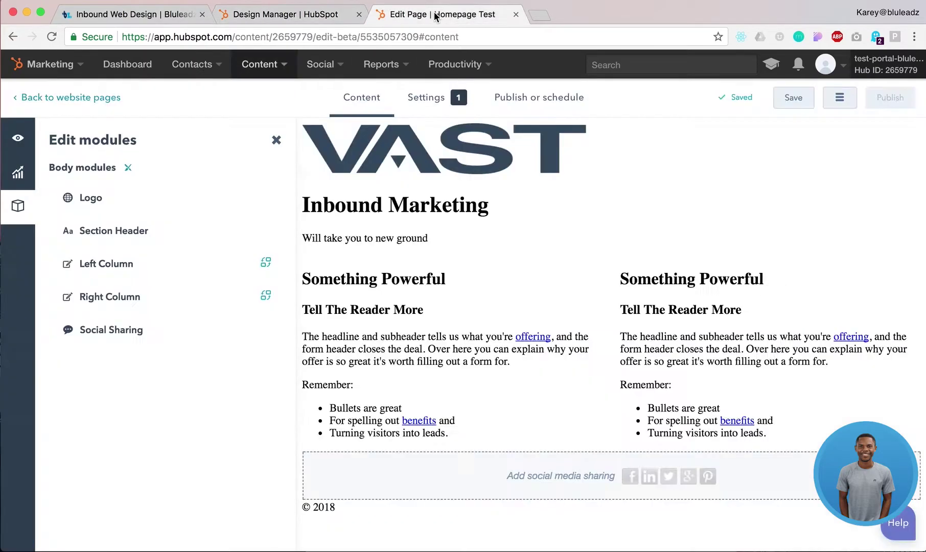
{"action": "left_click", "coordinate": [139, 14]}
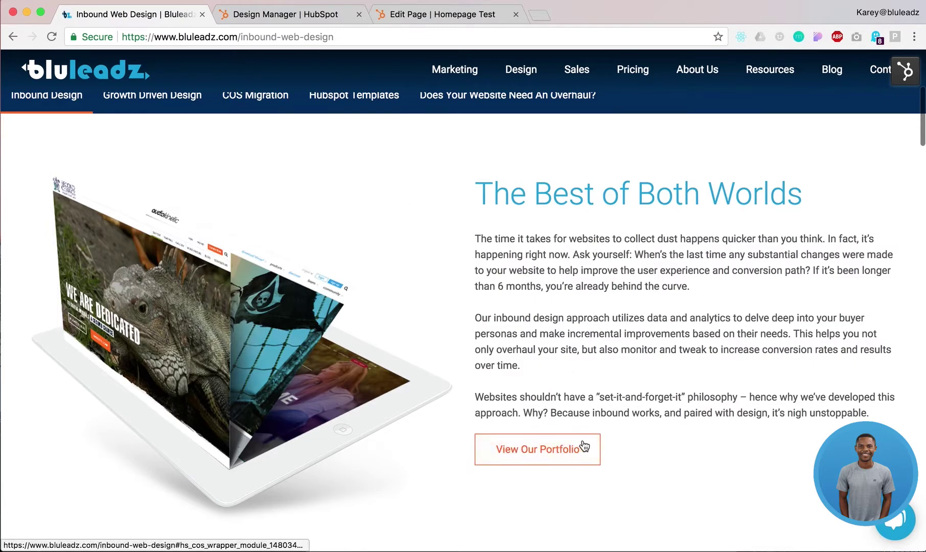
- Add a rich text field labelled 'Column 1' to the 2 Column Module
{"action": "left_click", "coordinate": [279, 13]}
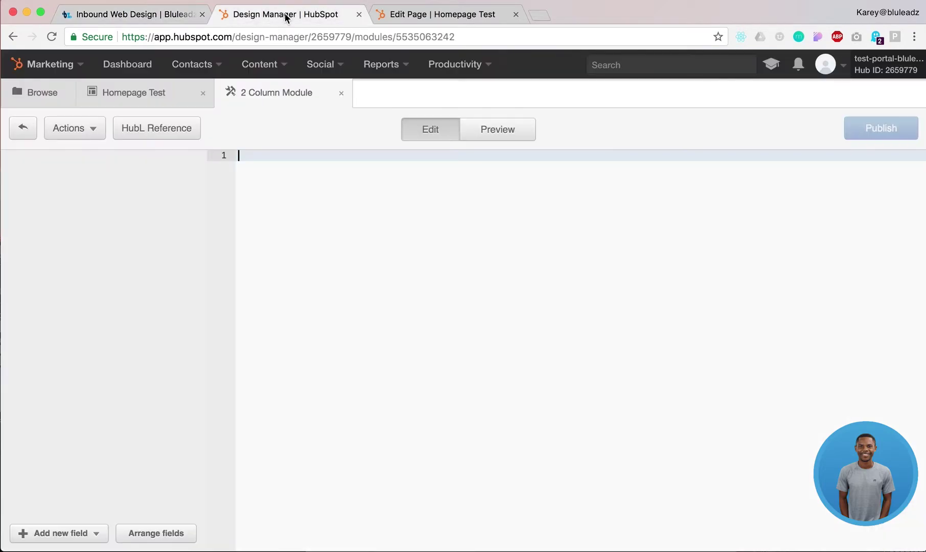
{"action": "left_click", "coordinate": [66, 533]}
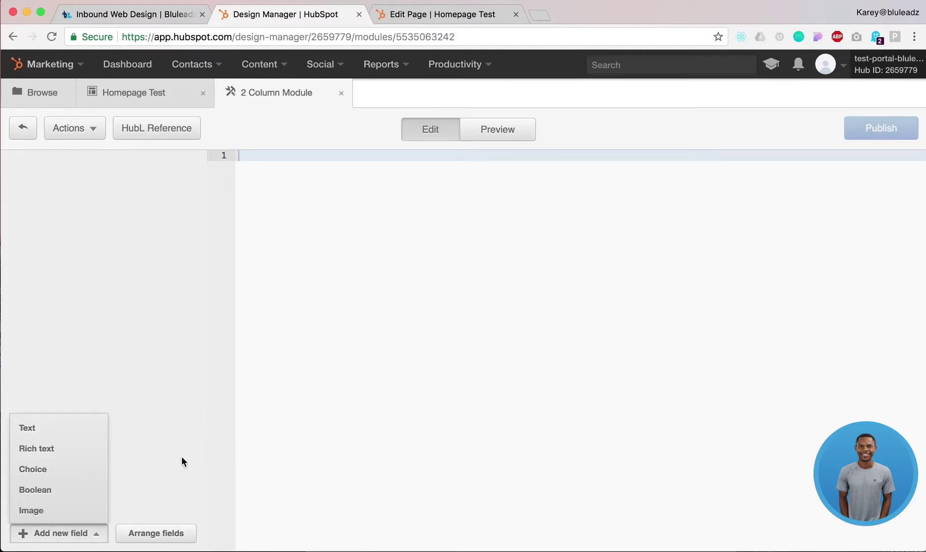
{"action": "left_click", "coordinate": [38, 453]}
{"action": "left_click", "coordinate": [315, 155]}
{"action": "key", "text": "super+a"}
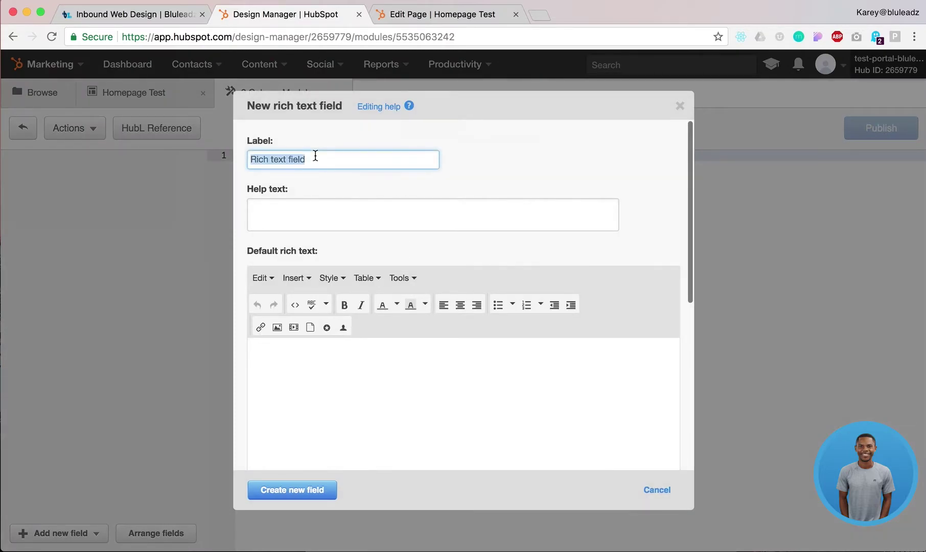
{"action": "type", "text": "Column 1"}
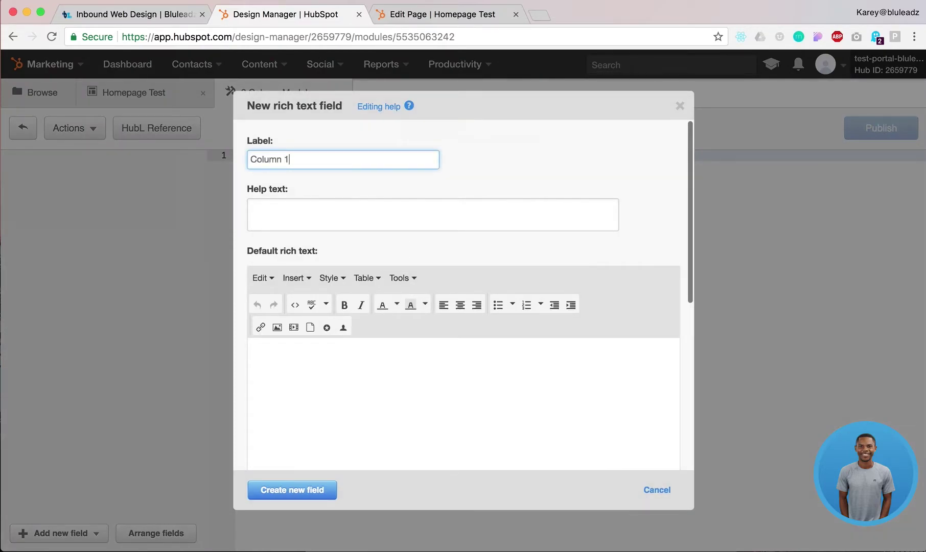
{"action": "left_click", "coordinate": [284, 492]}
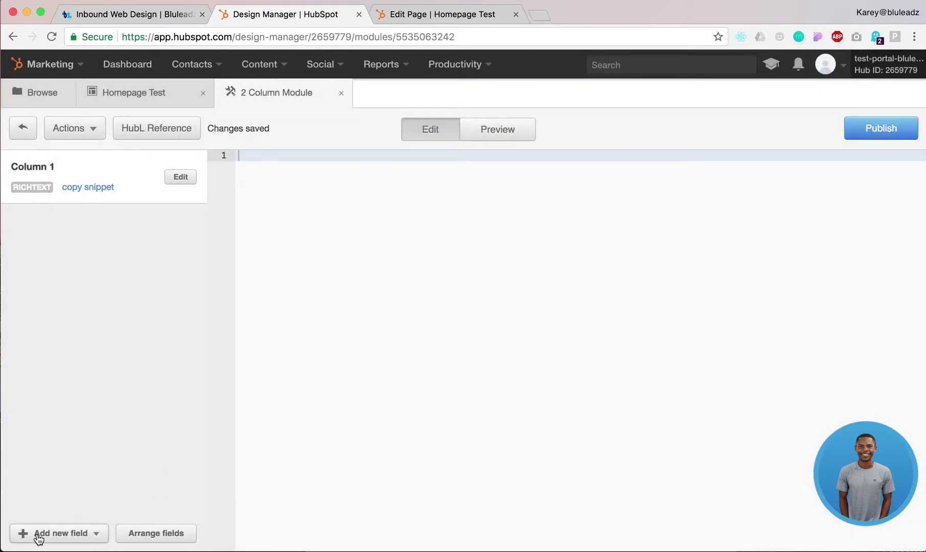
- Add a second rich text field labelled 'Column 2'
{"action": "left_click", "coordinate": [39, 534]}
{"action": "left_click", "coordinate": [37, 447]}
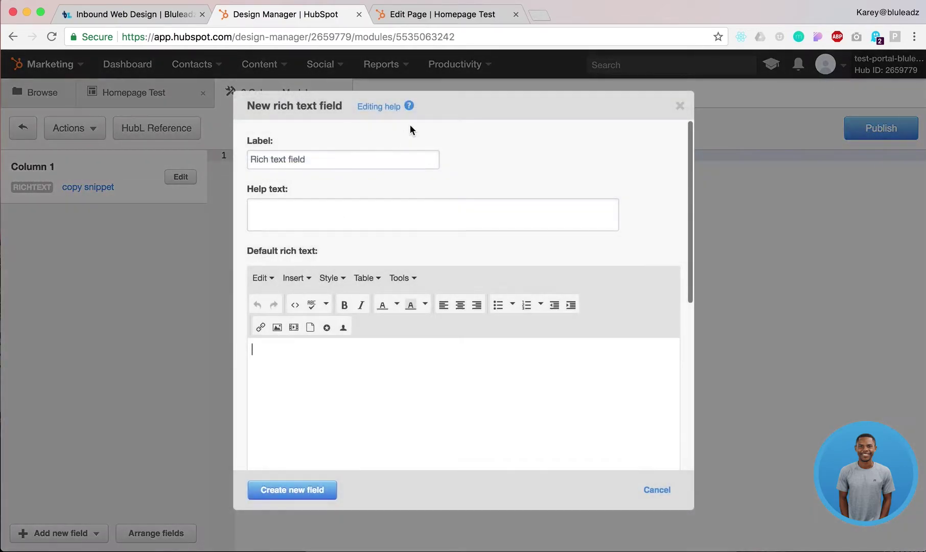
{"action": "triple_click", "coordinate": [346, 162]}
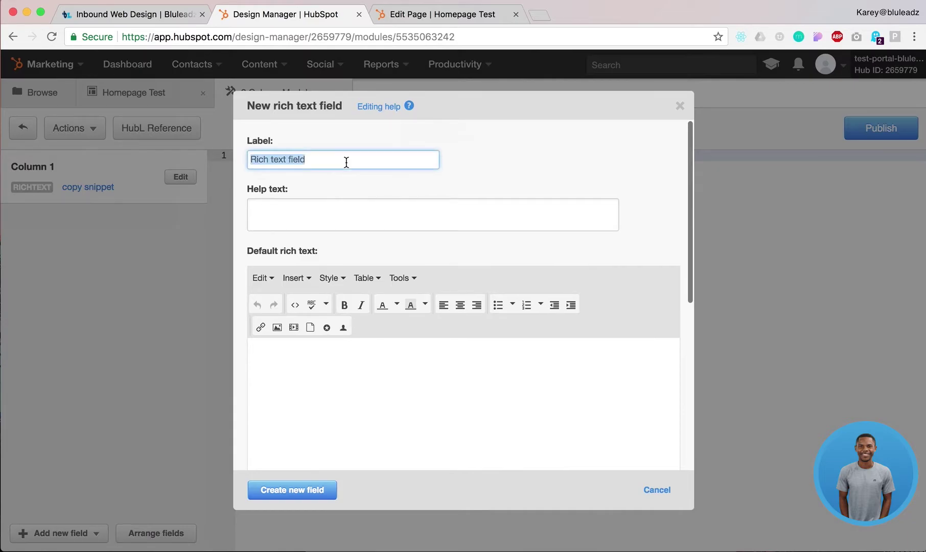
{"action": "type", "text": "Column 2"}
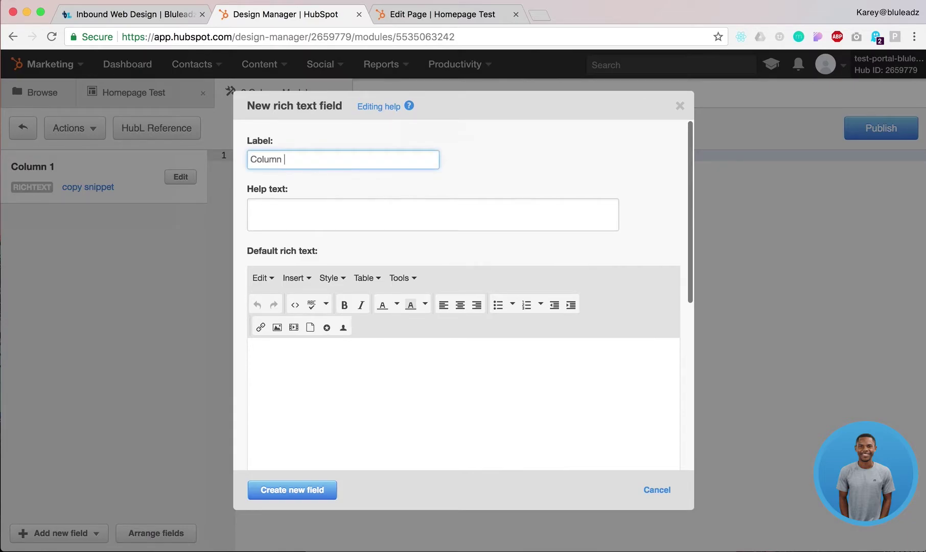
{"action": "left_click", "coordinate": [292, 491]}
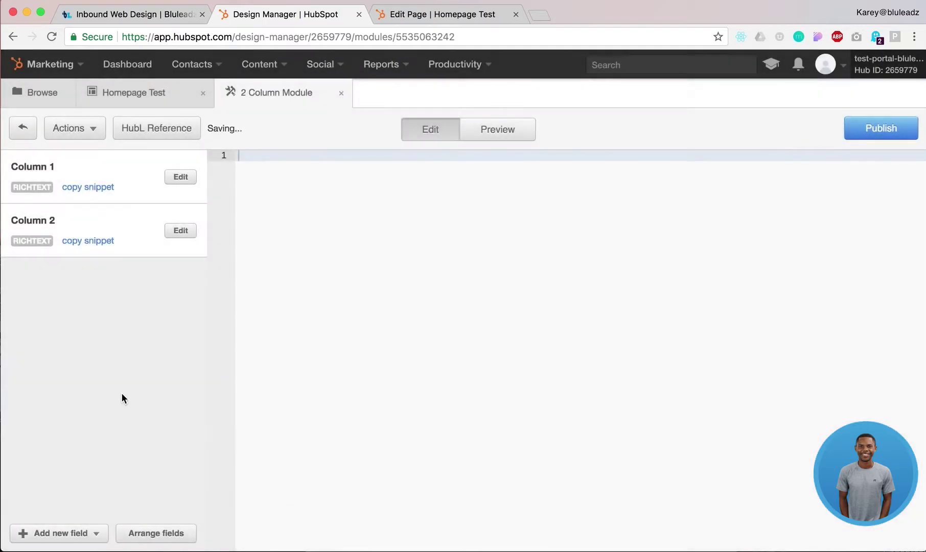
- In the module's code editor, type an empty div element with a blank line inside
{"action": "left_click", "coordinate": [419, 16]}
{"action": "left_click", "coordinate": [186, 18]}
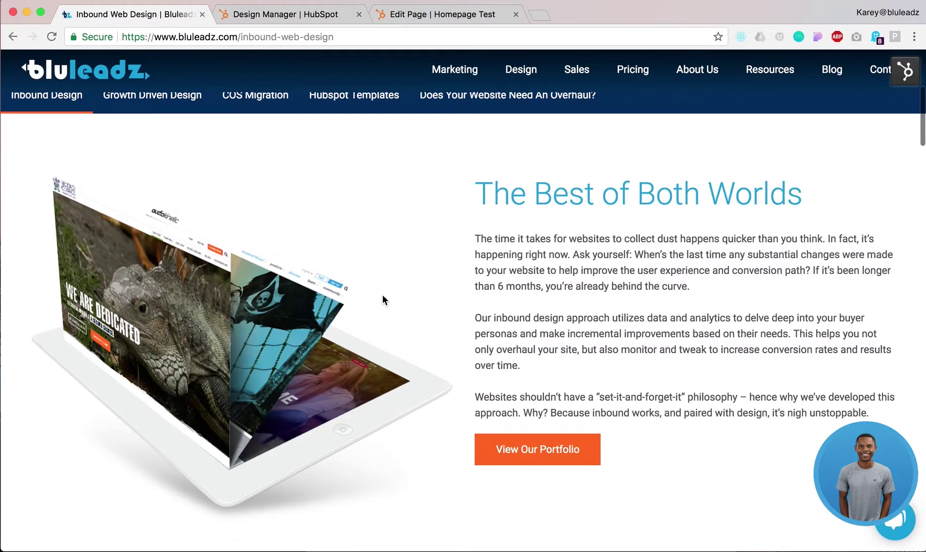
{"action": "left_click", "coordinate": [314, 16]}
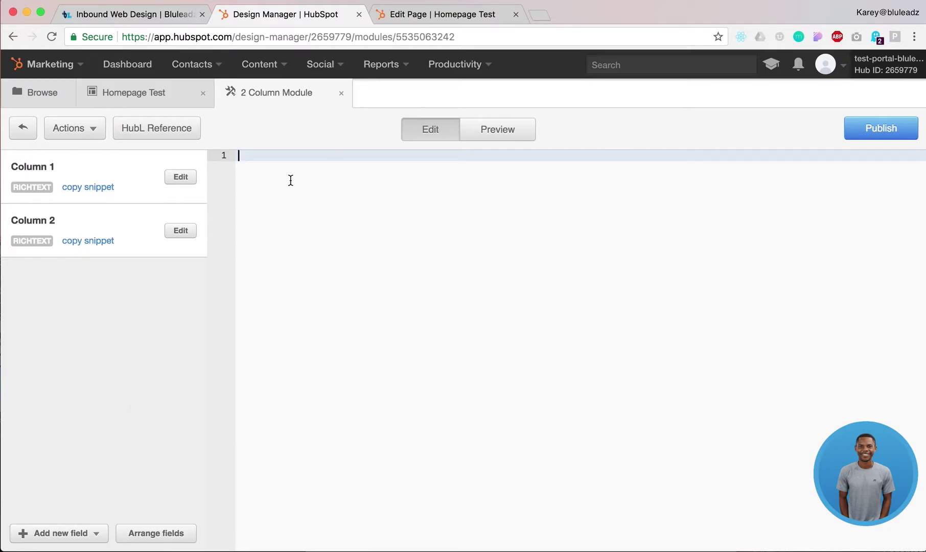
{"action": "type", "text": "<"}
{"action": "type", "text": "div></div>"}
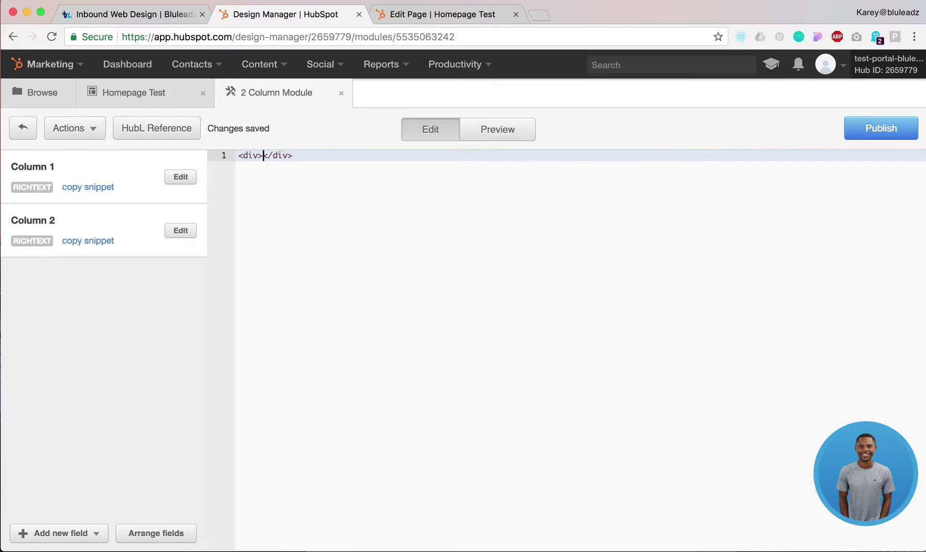
{"action": "key", "text": "Return"}
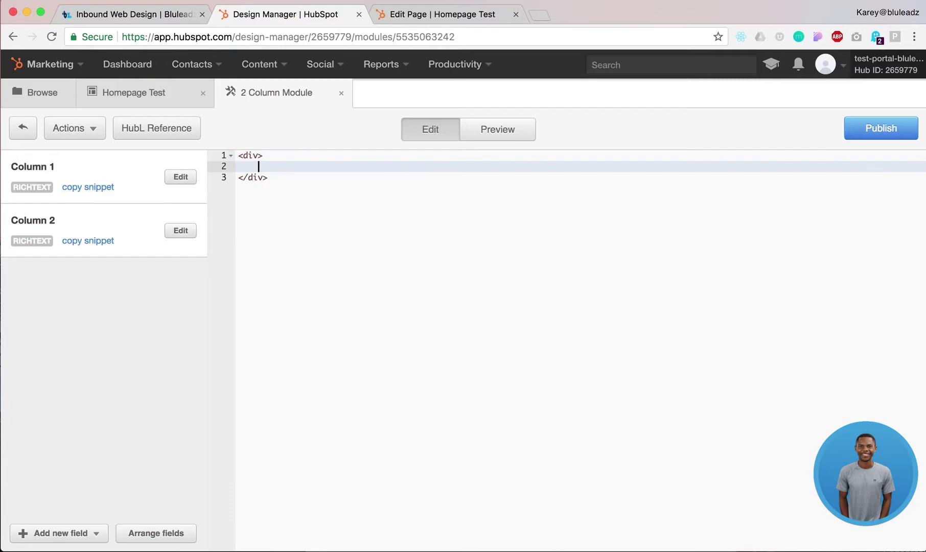
- Give the div the class 'section-wrapper' and move to the empty line inside it
{"action": "left_click", "coordinate": [238, 155]}
{"action": "left_click", "coordinate": [257, 166]}
{"action": "left_click", "coordinate": [262, 155]}
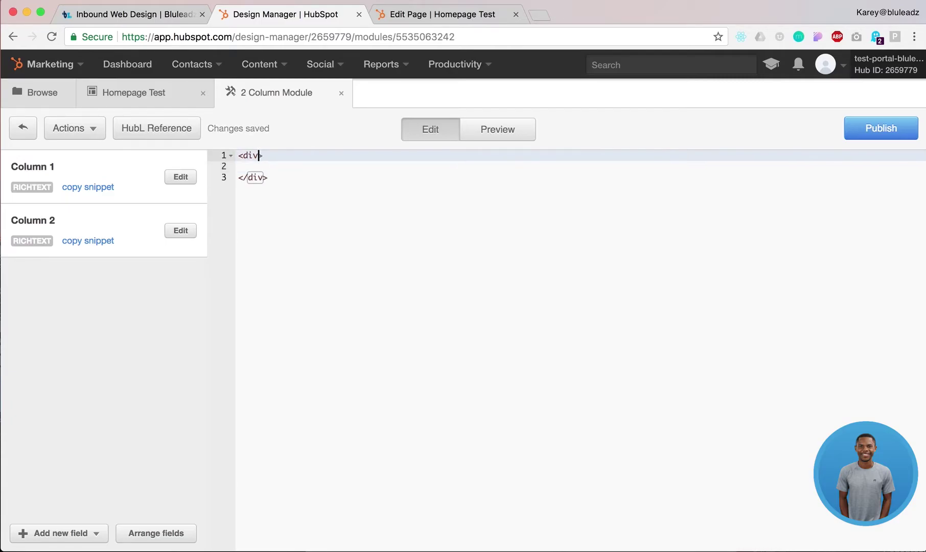
{"action": "type", "text": "cl"}
{"action": "type", "text": "ass=\""}
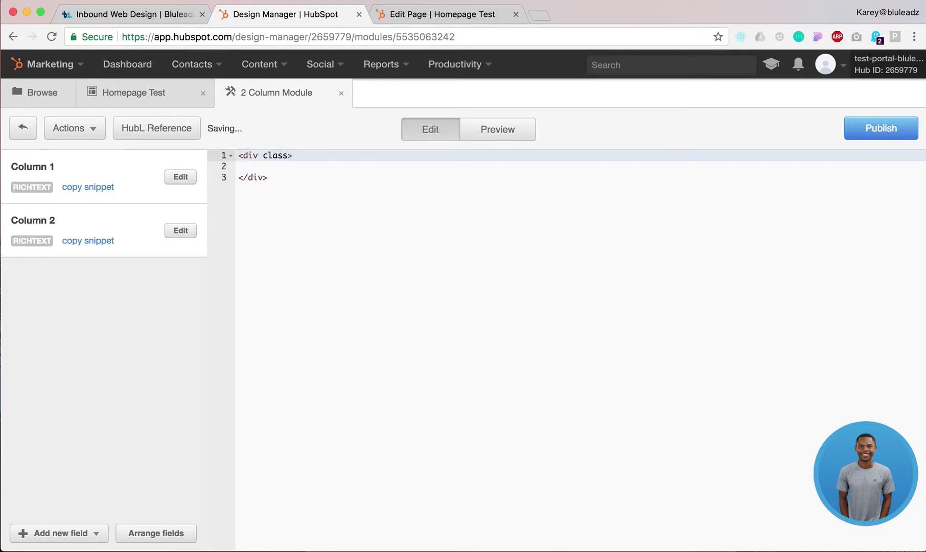
{"action": "type", "text": "section-wrapper"}
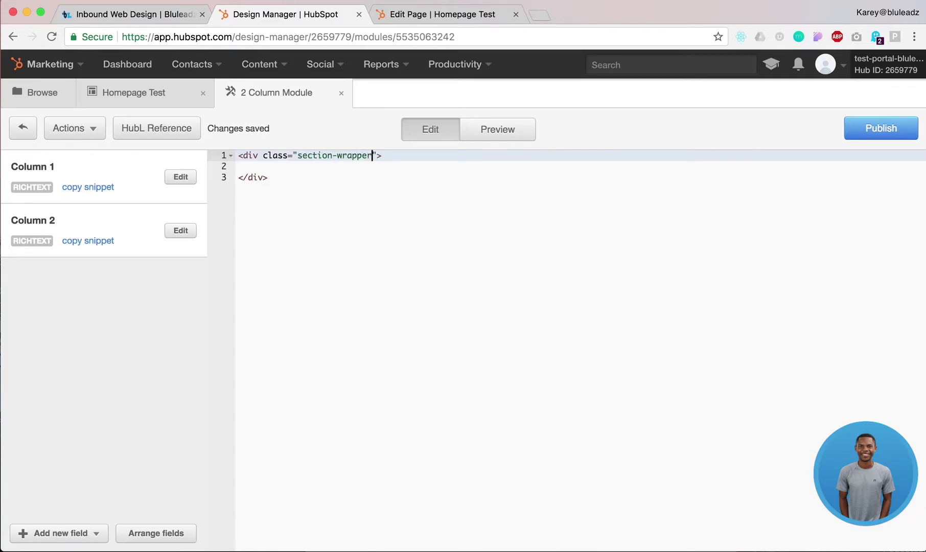
{"action": "key", "text": "Down"}
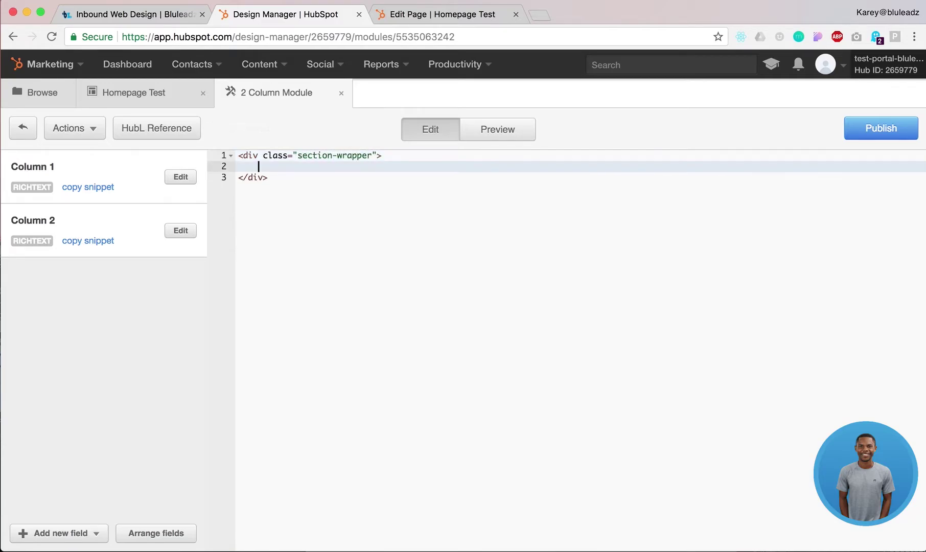
{"action": "left_click", "coordinate": [87, 187]}
- Copy Column 1's usage snippet and place {{ widget.column_1 }} inside its own div
{"action": "left_click", "coordinate": [190, 180]}
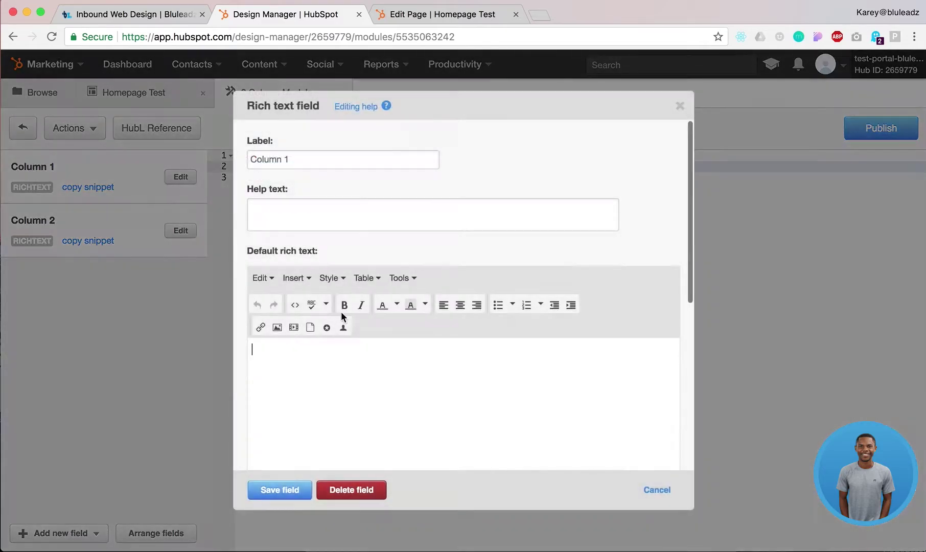
{"action": "scroll", "coordinate": [373, 341], "scroll_direction": "down", "scroll_amount": 5}
{"action": "scroll", "coordinate": [373, 341], "scroll_direction": "down", "scroll_amount": 3}
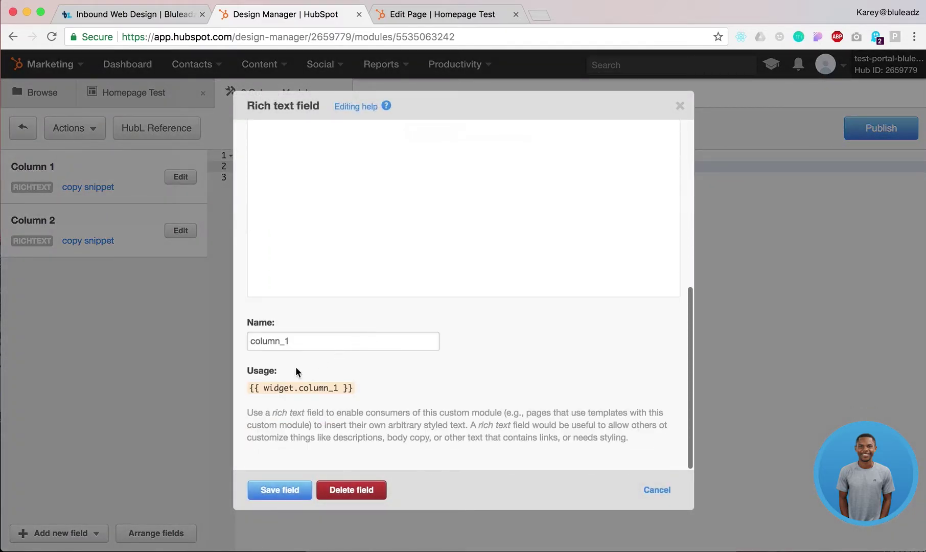
{"action": "triple_click", "coordinate": [305, 385]}
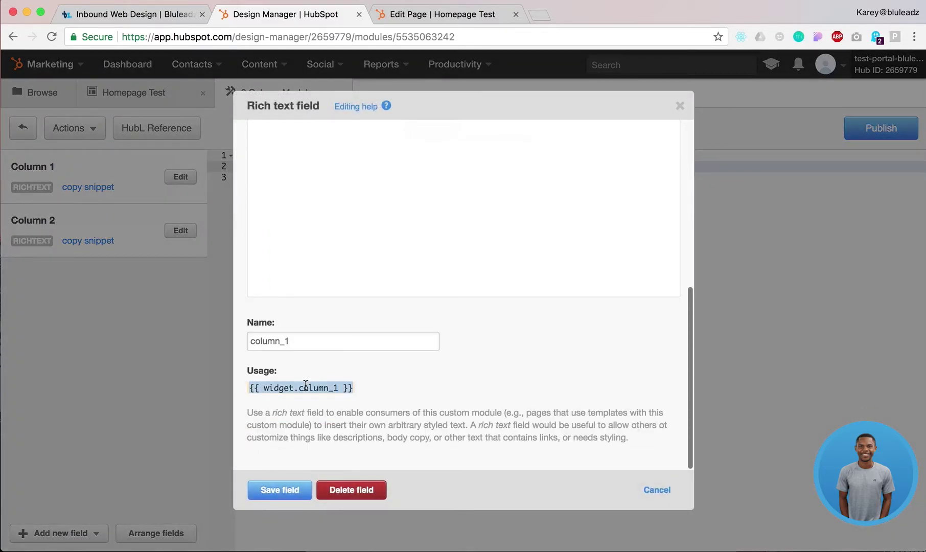
{"action": "left_click", "coordinate": [650, 490]}
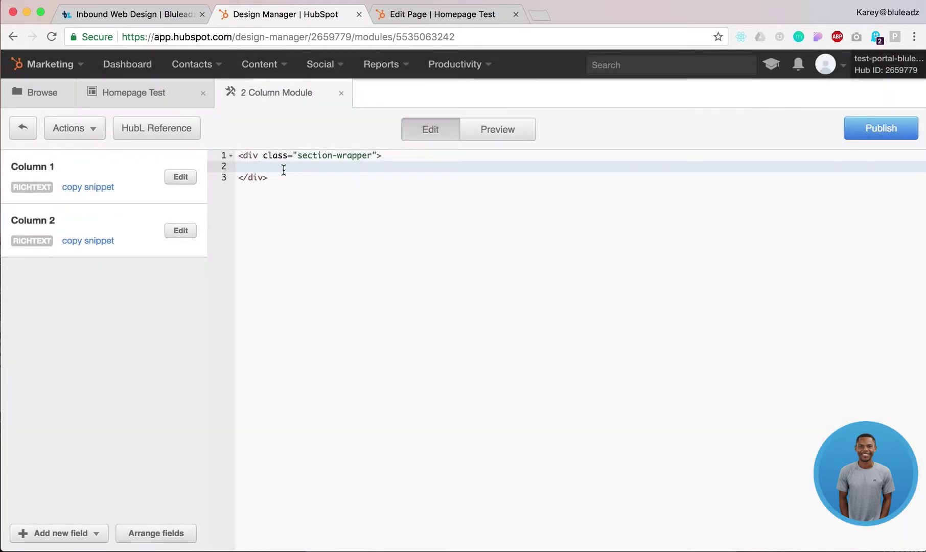
{"action": "type", "text": "<div>{{ widget.column_1"}
{"action": "key", "text": "super+v"}
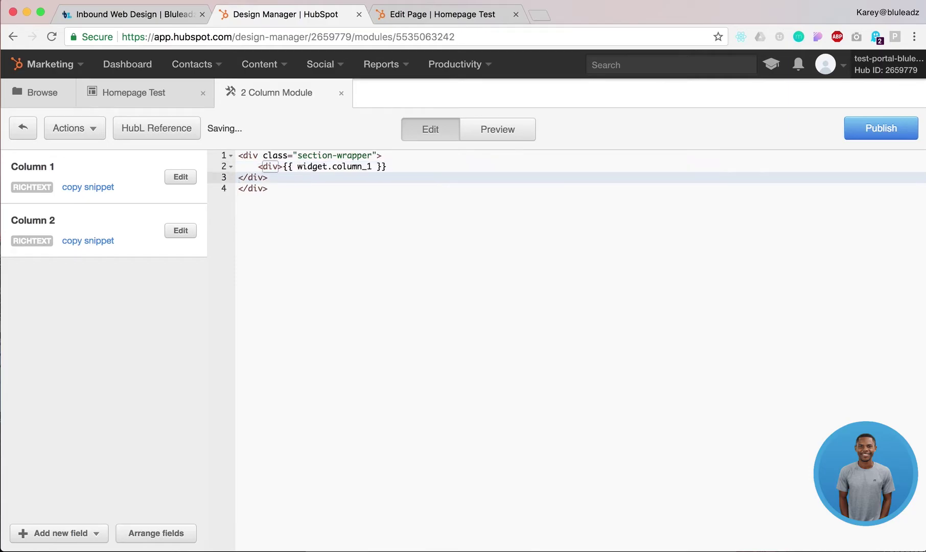
{"action": "key", "text": "BackSpace"}
{"action": "left_click", "coordinate": [429, 169]}
{"action": "key", "text": "Return"}
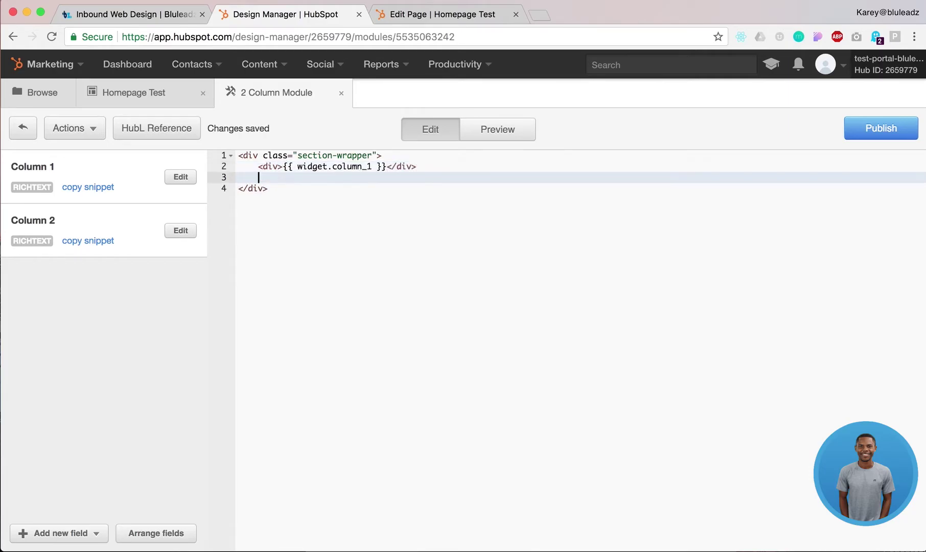
- Add a second div holding the {{ widget.column_2 }} snippet below the first
{"action": "left_click", "coordinate": [101, 239]}
{"action": "left_click", "coordinate": [288, 185]}
{"action": "key", "text": "Up"}
{"action": "type", "text": "<div>"}
{"action": "key", "text": "super+v"}
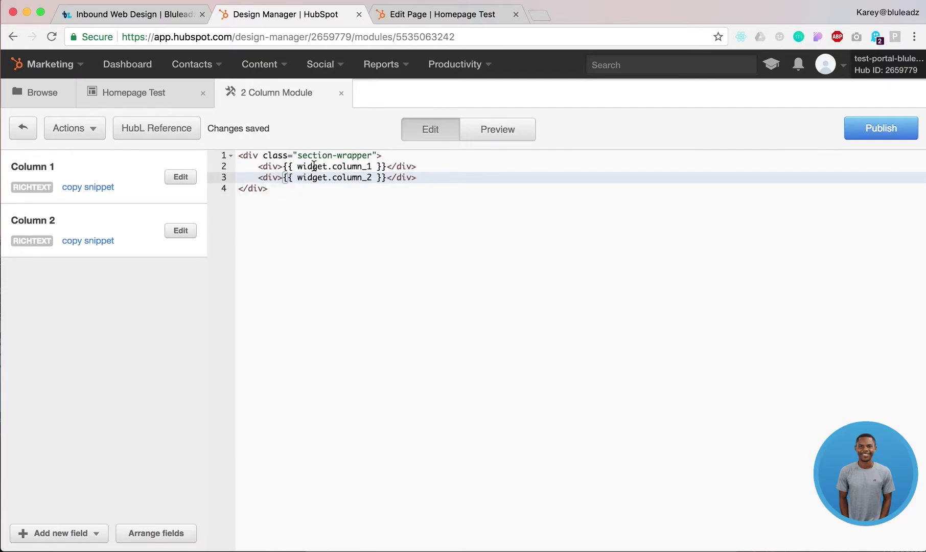
- Publish the 2 Column Module and confirm the publish dialog with OK
{"action": "left_click", "coordinate": [460, 16]}
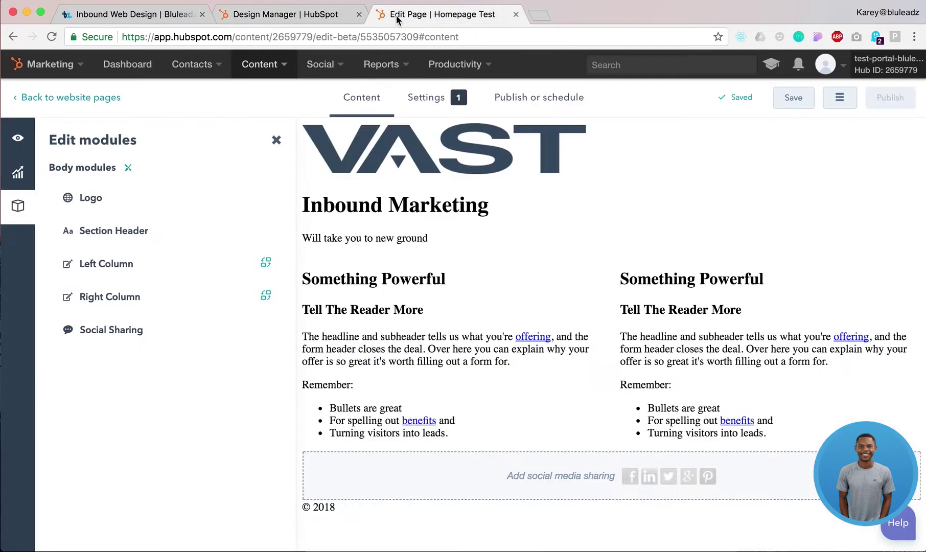
{"action": "left_click", "coordinate": [322, 17]}
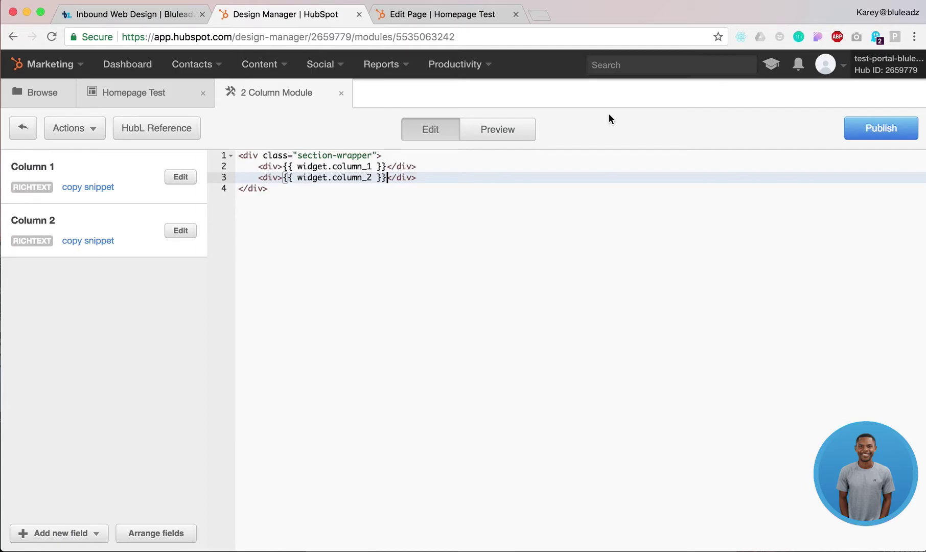
{"action": "left_click", "coordinate": [450, 15]}
{"action": "left_click", "coordinate": [125, 18]}
{"action": "left_click", "coordinate": [878, 134]}
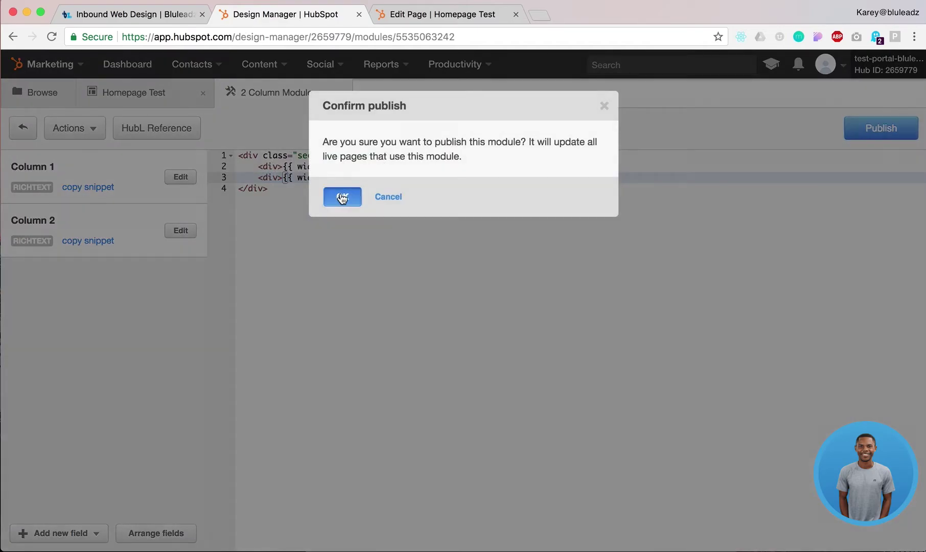
{"action": "left_click", "coordinate": [342, 198]}
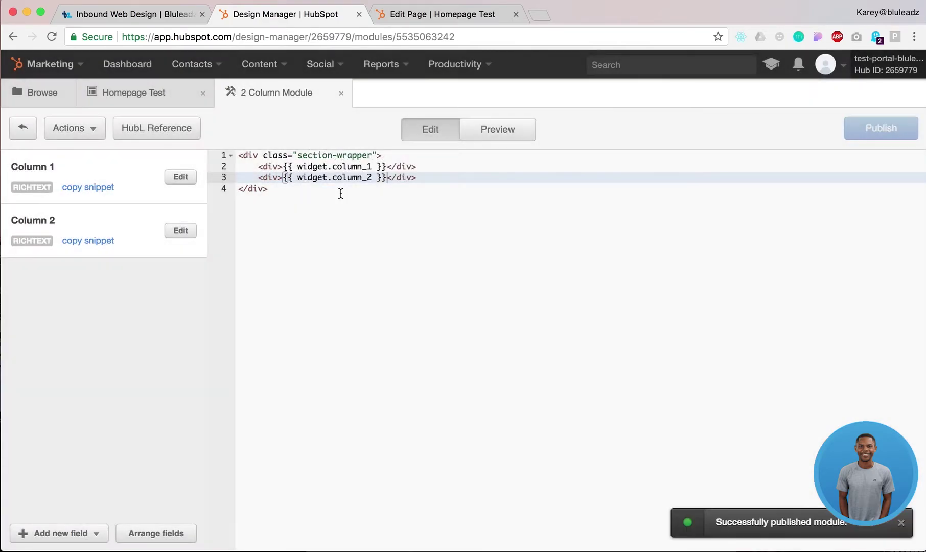
- Drag a Flexible Column above the Section Header in Homepage Test and publish the template
{"action": "left_click", "coordinate": [134, 97]}
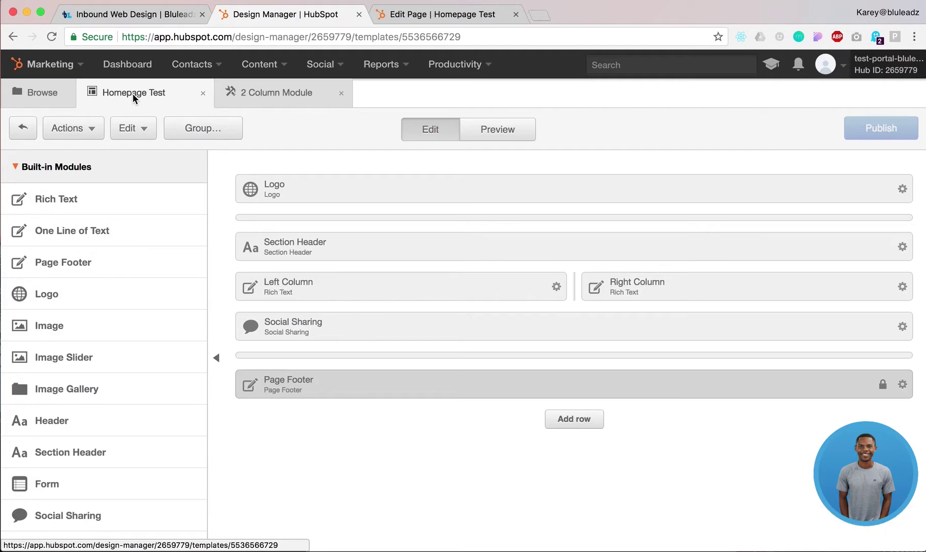
{"action": "scroll", "coordinate": [103, 281], "scroll_direction": "down", "scroll_amount": 10}
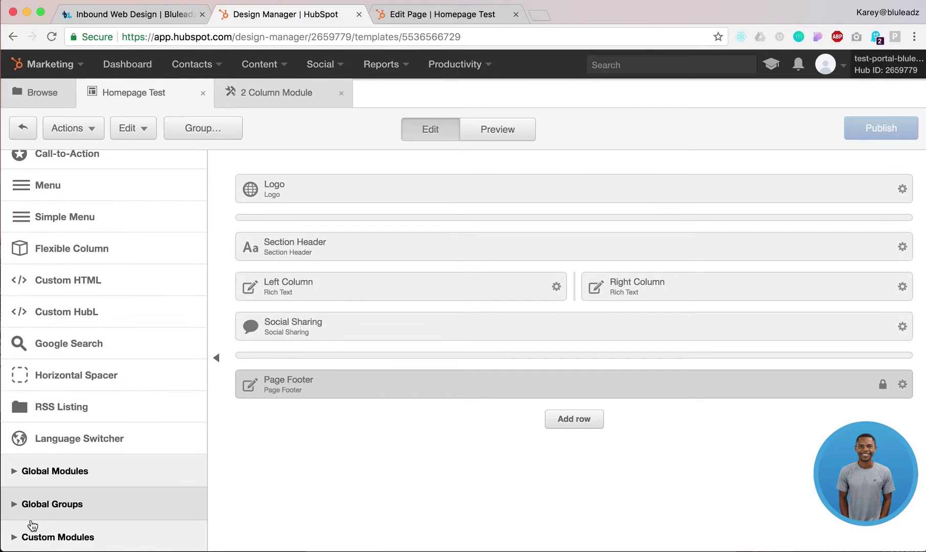
{"action": "scroll", "coordinate": [108, 232], "scroll_direction": "up", "scroll_amount": 7}
{"action": "scroll", "coordinate": [138, 301], "scroll_direction": "down", "scroll_amount": 7}
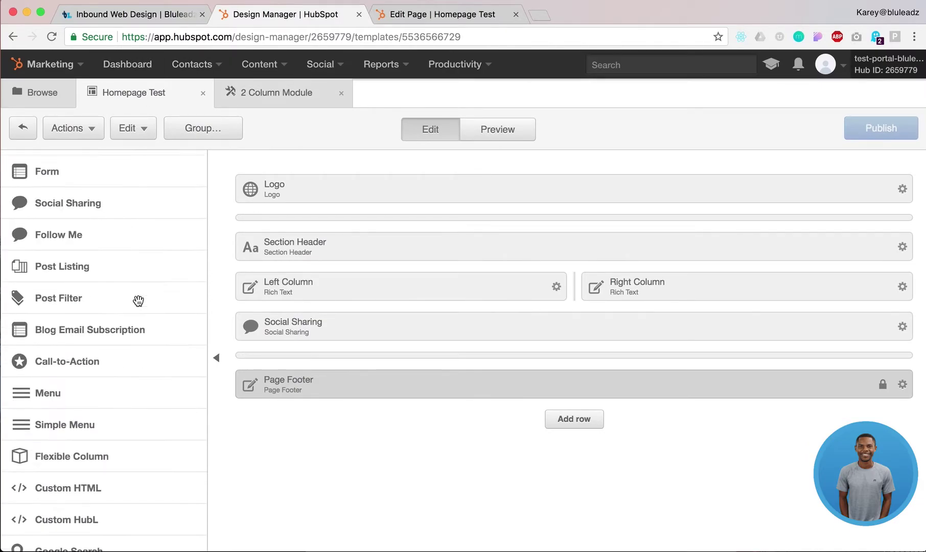
{"action": "scroll", "coordinate": [138, 301], "scroll_direction": "up", "scroll_amount": 2}
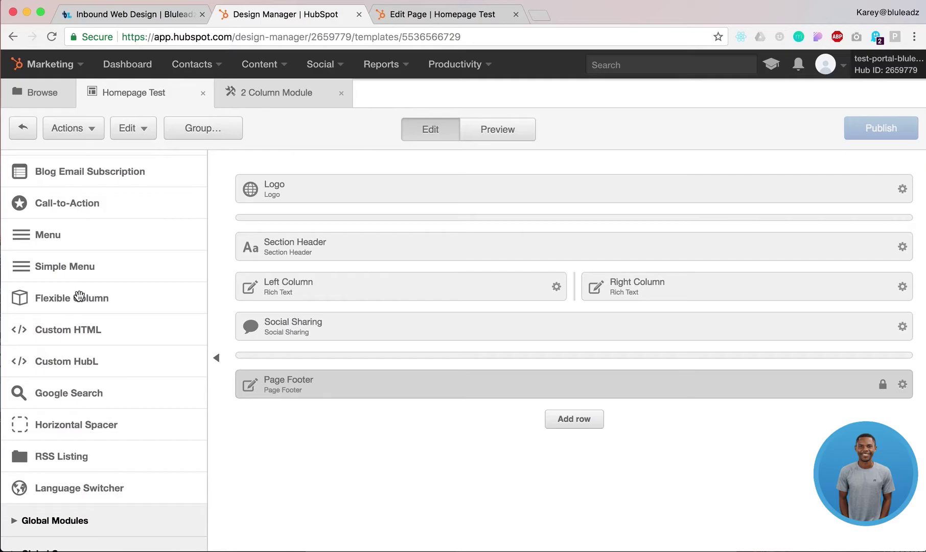
{"action": "left_click_drag", "start_coordinate": [88, 301], "coordinate": [314, 225]}
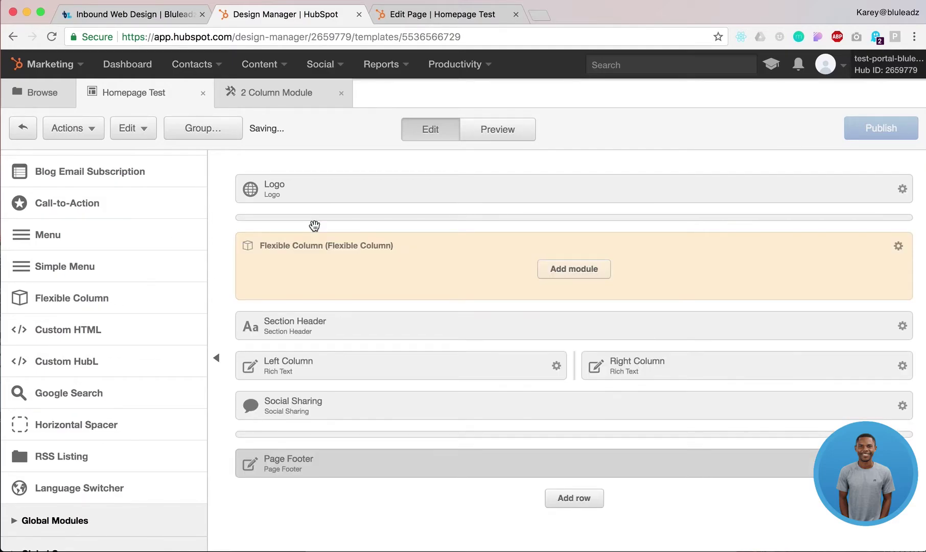
{"action": "left_click", "coordinate": [882, 125]}
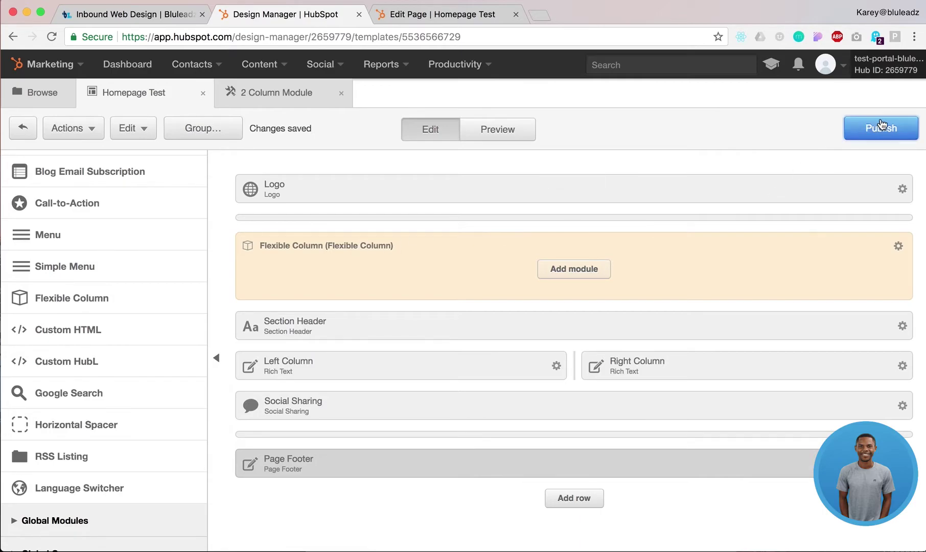
- Reload the Homepage Test page editor and start adding a module under the Flexible Column
{"action": "left_click", "coordinate": [382, 19]}
{"action": "key", "text": "super+r"}
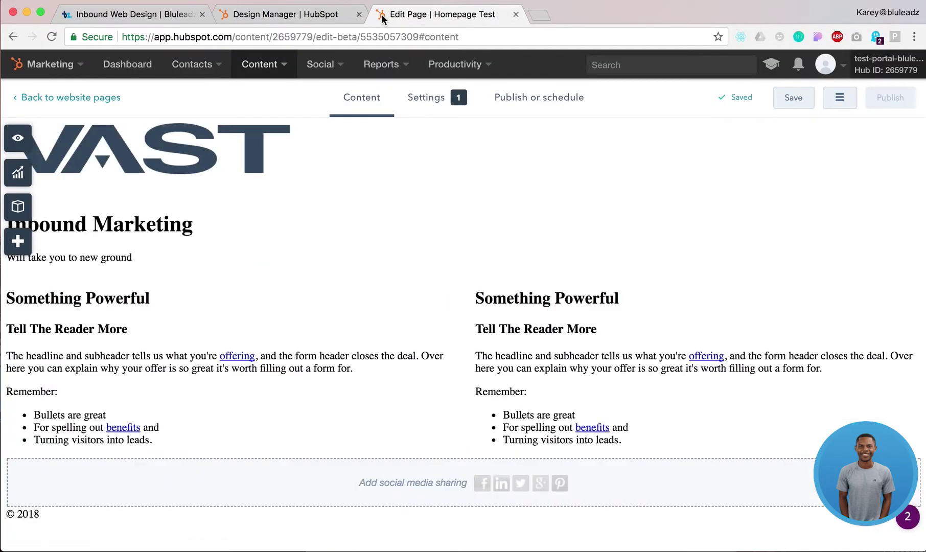
{"action": "left_click", "coordinate": [18, 207]}
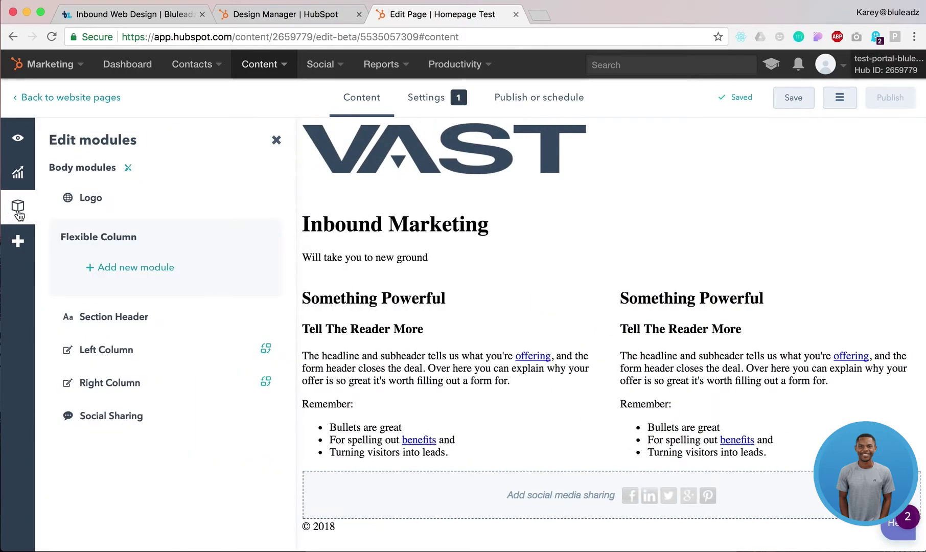
{"action": "left_click", "coordinate": [104, 270]}
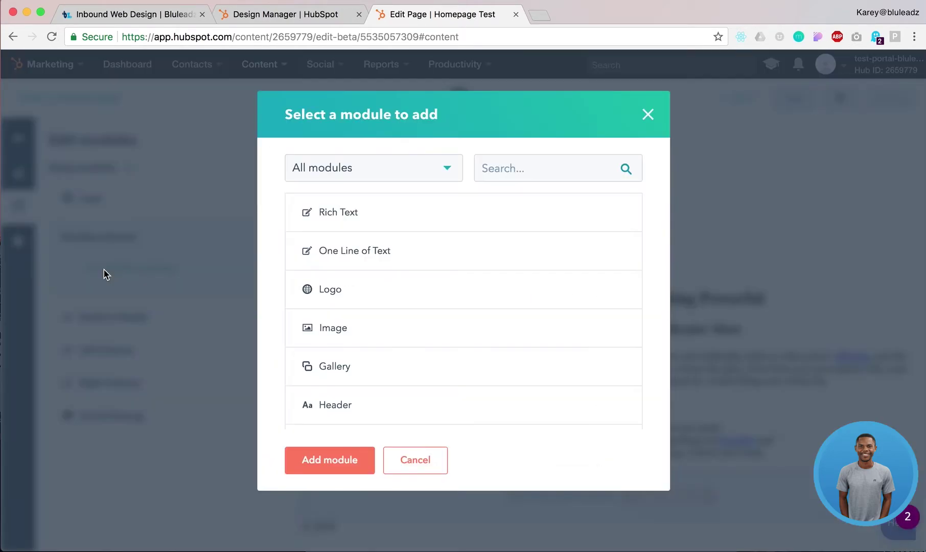
- Search '2 colu' in the module picker and add the 2 Column Module to the page
{"action": "left_click", "coordinate": [297, 19]}
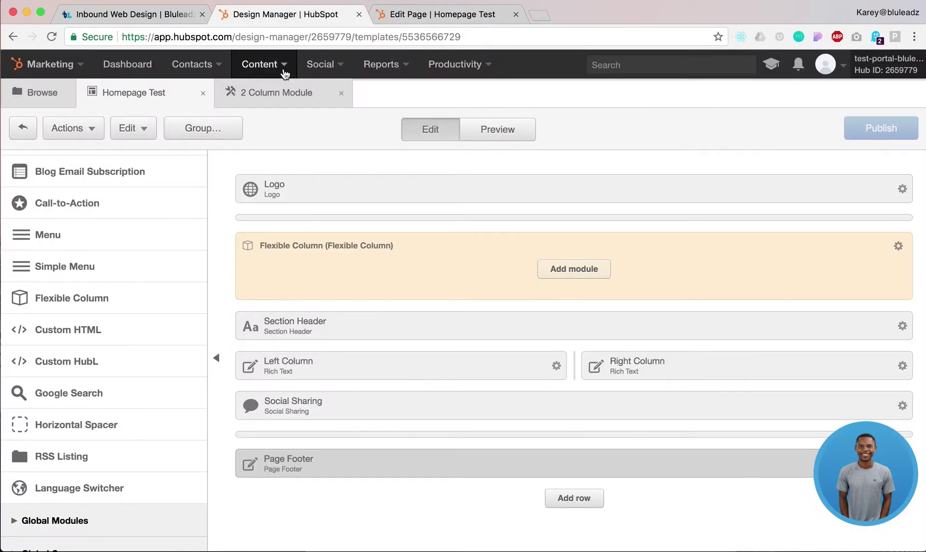
{"action": "left_click", "coordinate": [275, 100]}
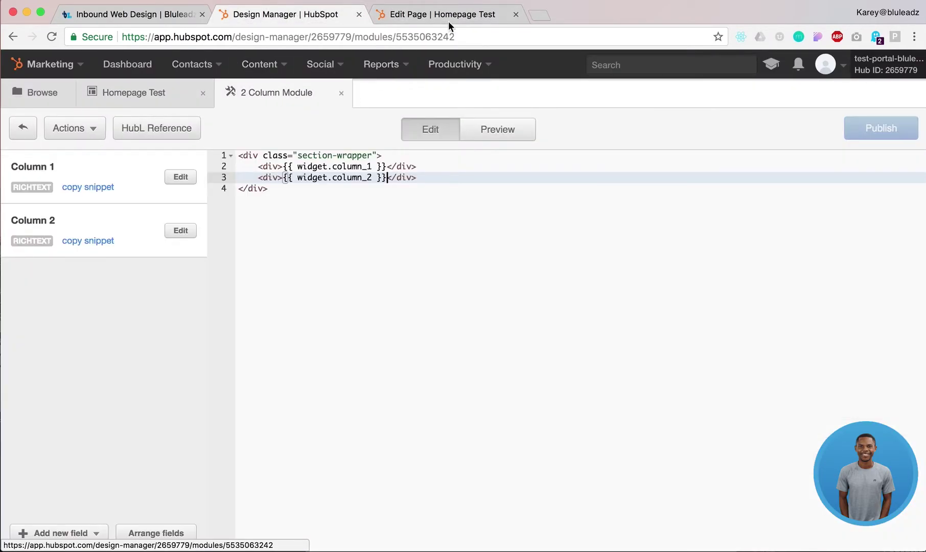
{"action": "left_click", "coordinate": [493, 16]}
{"action": "left_click", "coordinate": [546, 168]}
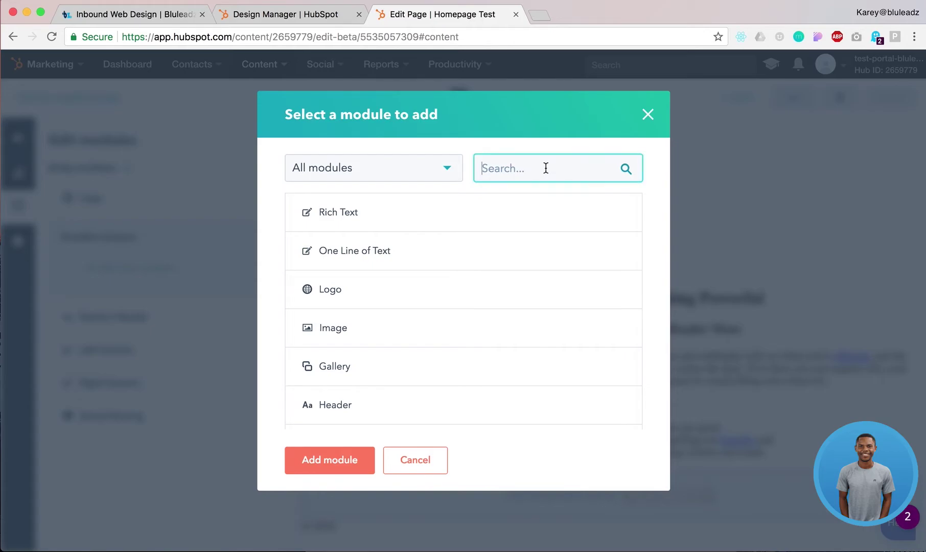
{"action": "type", "text": "2 colu"}
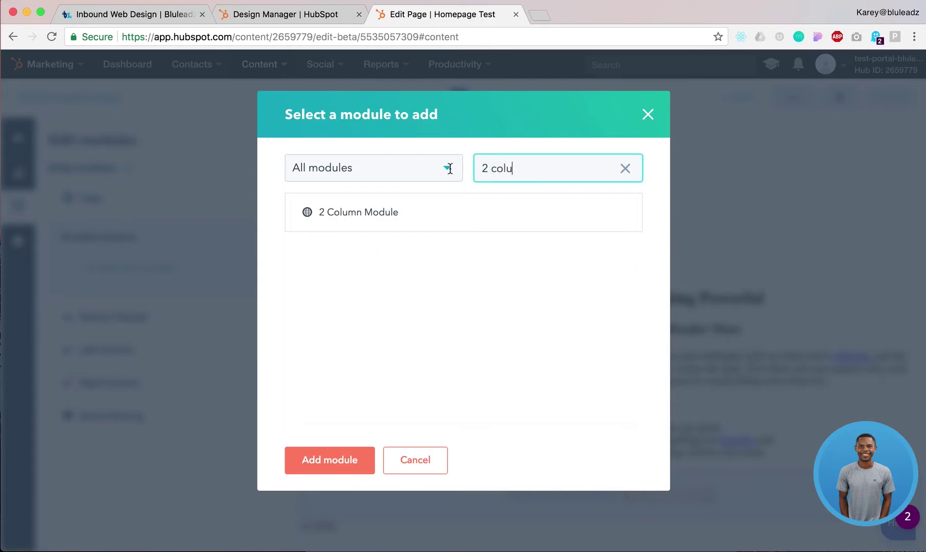
{"action": "left_click", "coordinate": [343, 213]}
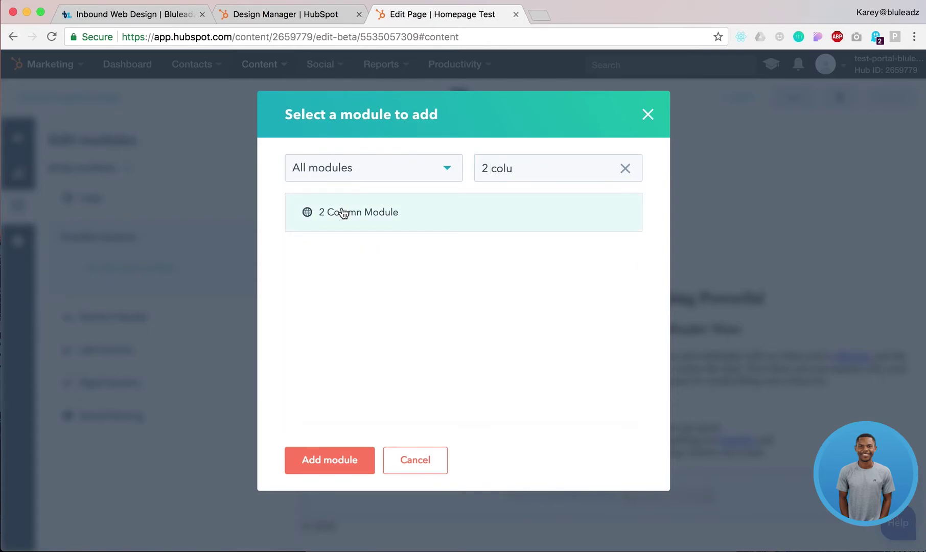
{"action": "left_click", "coordinate": [309, 458]}
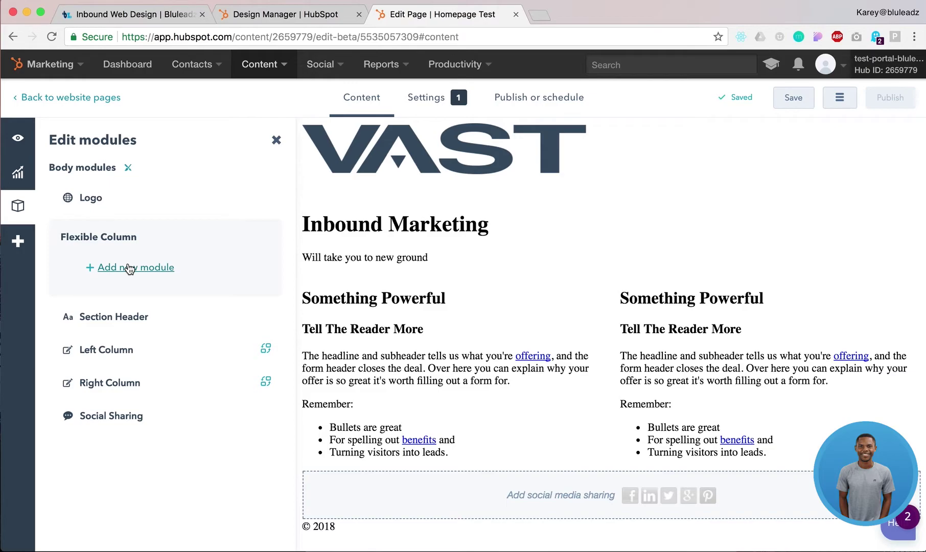
- Search '2' and add the 2 Column Module under the Flexible Column, then open its Column 1 and Column 2 fields
{"action": "left_click", "coordinate": [129, 269]}
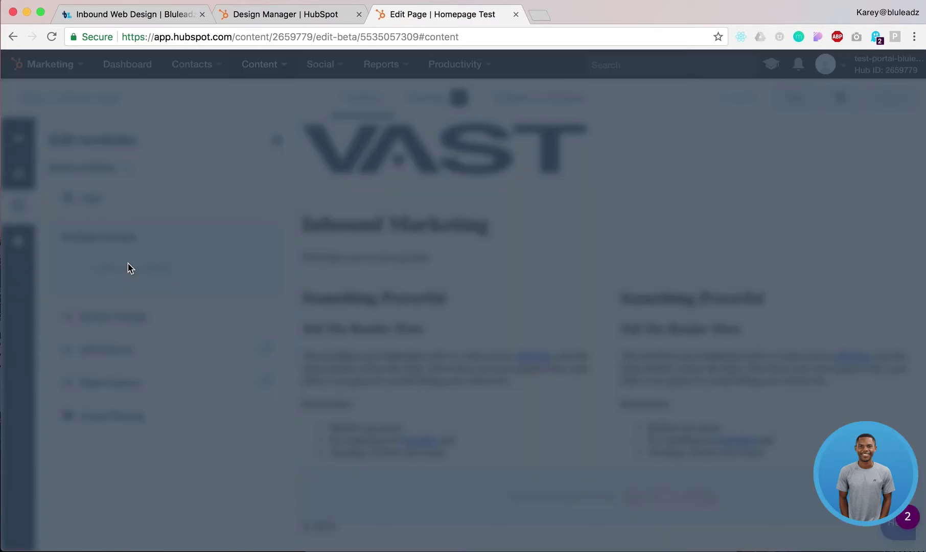
{"action": "left_click", "coordinate": [546, 171]}
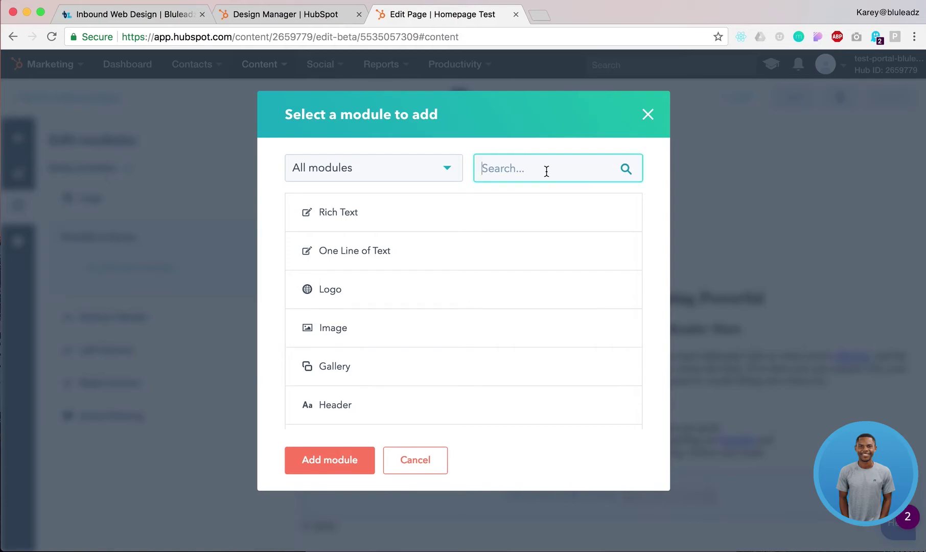
{"action": "type", "text": "2"}
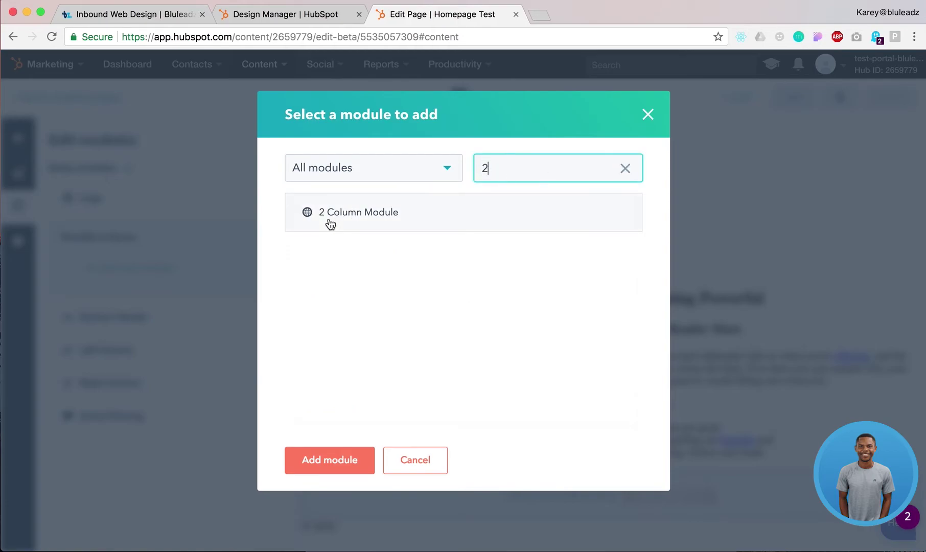
{"action": "left_click", "coordinate": [330, 220]}
{"action": "left_click", "coordinate": [333, 468]}
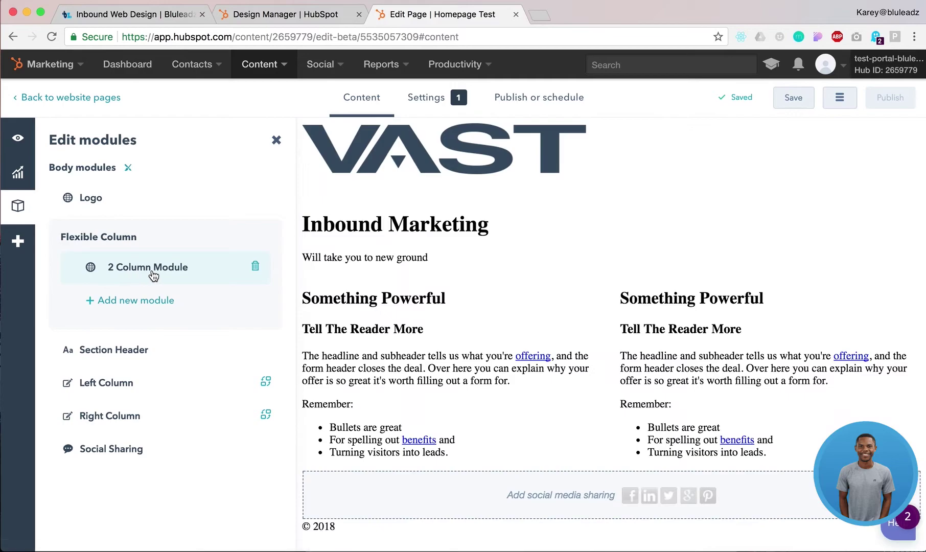
{"action": "left_click", "coordinate": [151, 273]}
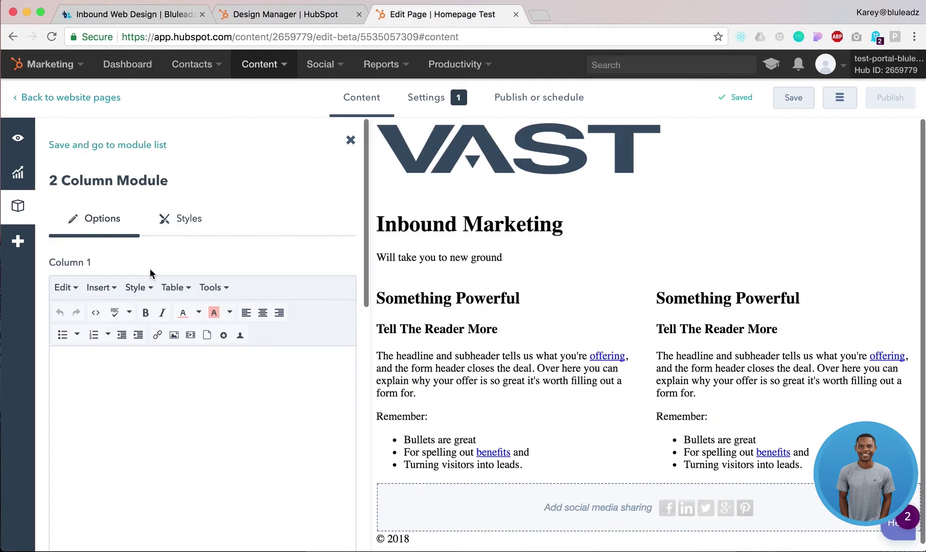
{"action": "scroll", "coordinate": [280, 260], "scroll_direction": "down", "scroll_amount": 2}
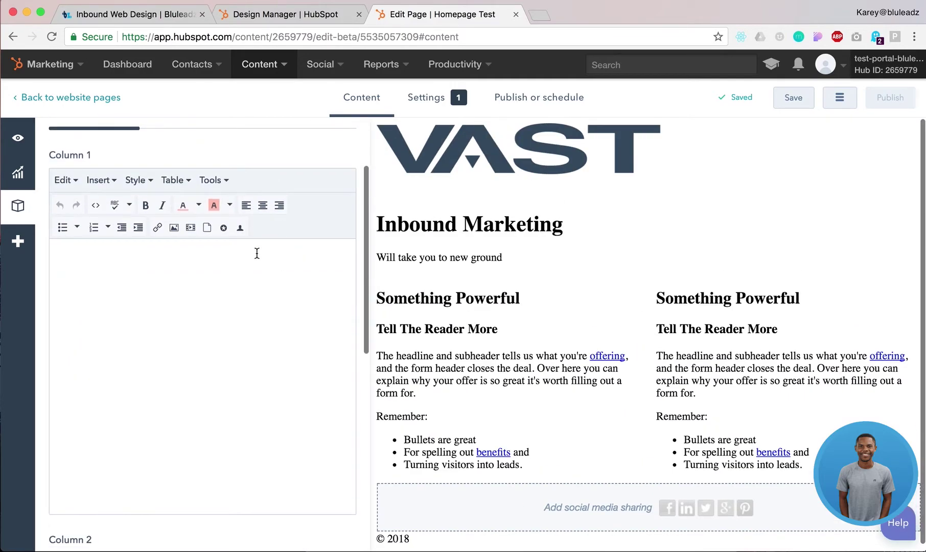
{"action": "scroll", "coordinate": [150, 389], "scroll_direction": "down", "scroll_amount": 7}
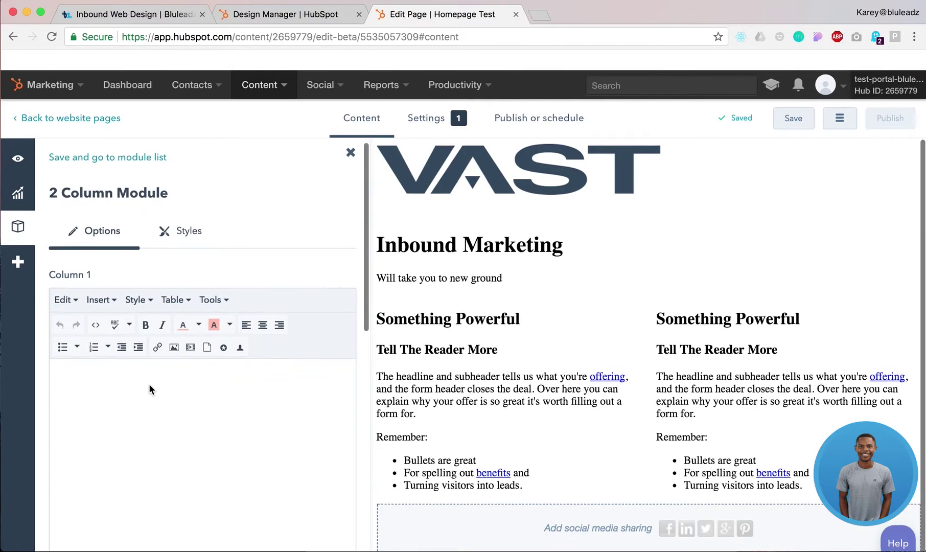
- Copy 'The Best of Both Worlds' heading and its three paragraphs from the Bluleadz page
{"action": "scroll", "coordinate": [149, 389], "scroll_direction": "down", "scroll_amount": 8}
{"action": "scroll", "coordinate": [149, 389], "scroll_direction": "up", "scroll_amount": 8}
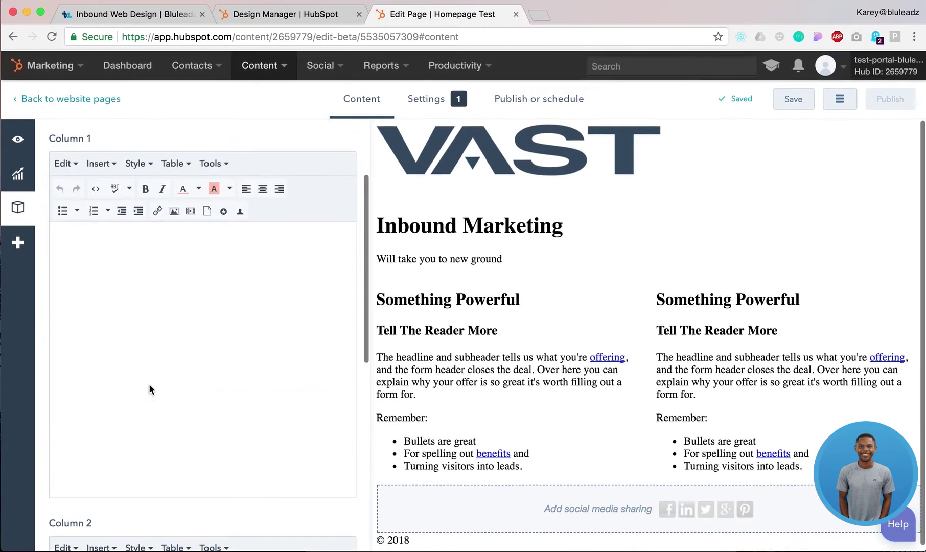
{"action": "left_click", "coordinate": [287, 15]}
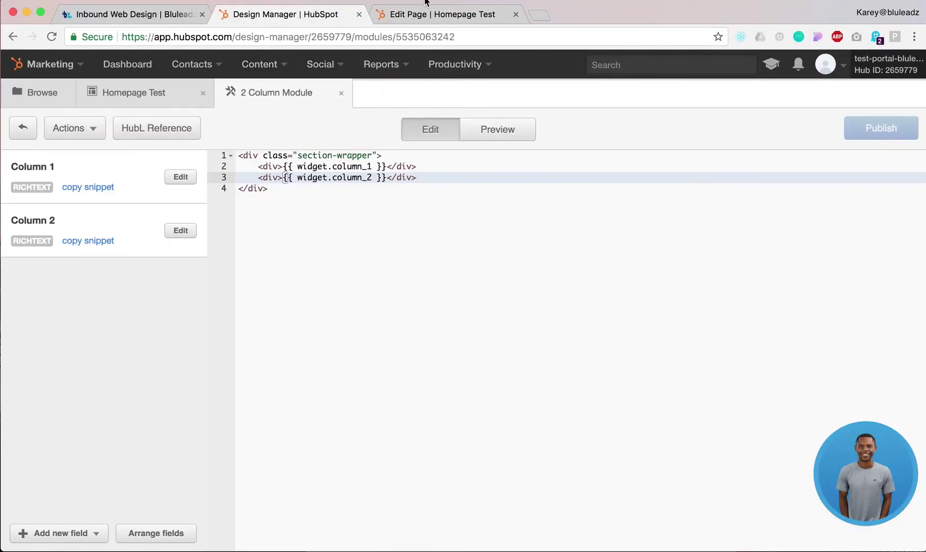
{"action": "left_click", "coordinate": [121, 11]}
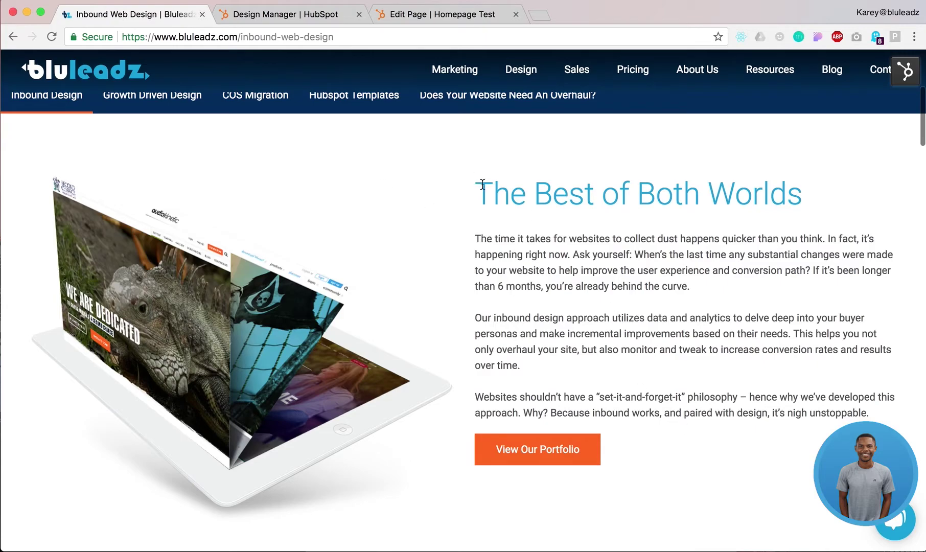
{"action": "left_click_drag", "start_coordinate": [477, 183], "coordinate": [879, 416]}
{"action": "key", "text": "ctrl+c"}
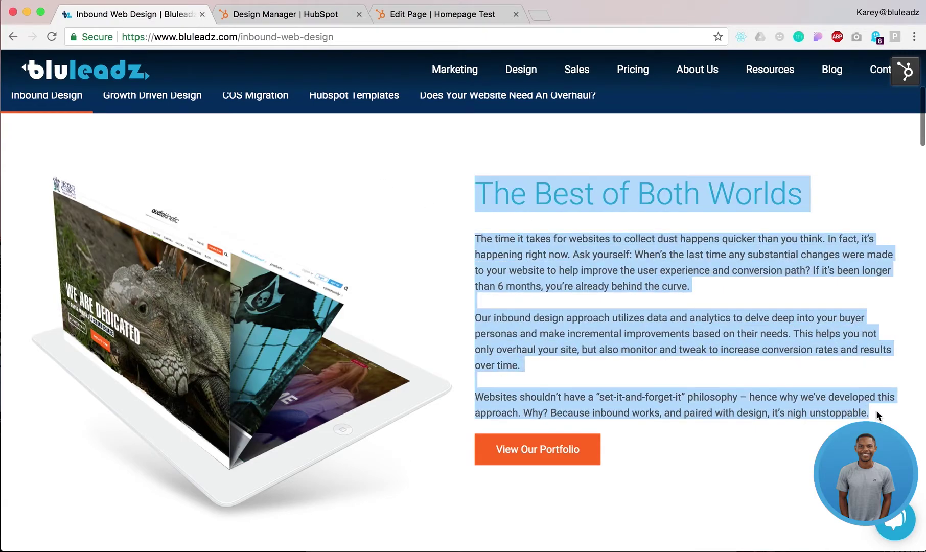
- Paste the copied heading and paragraphs into the module's empty Column 2 field
{"action": "left_click", "coordinate": [288, 21]}
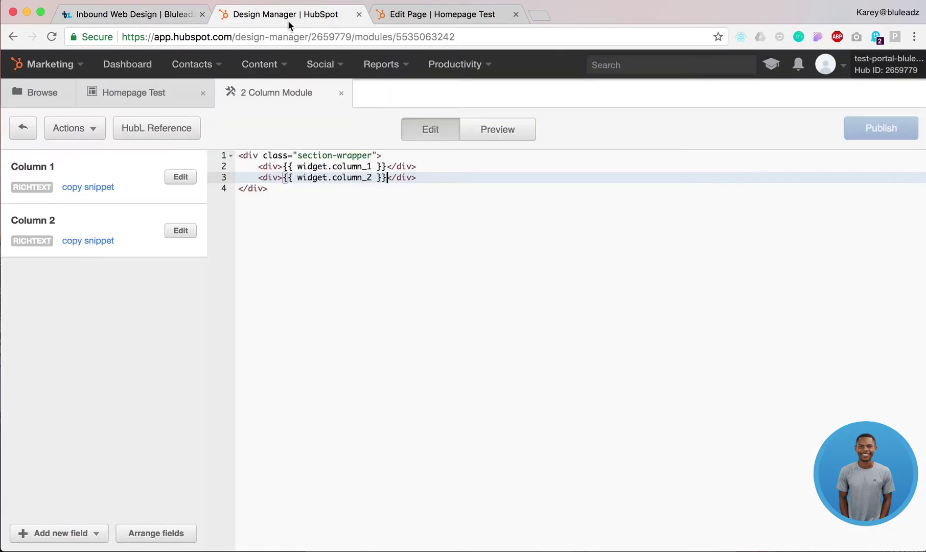
{"action": "left_click", "coordinate": [393, 18]}
{"action": "scroll", "coordinate": [191, 369], "scroll_direction": "down", "scroll_amount": 10}
{"action": "left_click", "coordinate": [157, 346]}
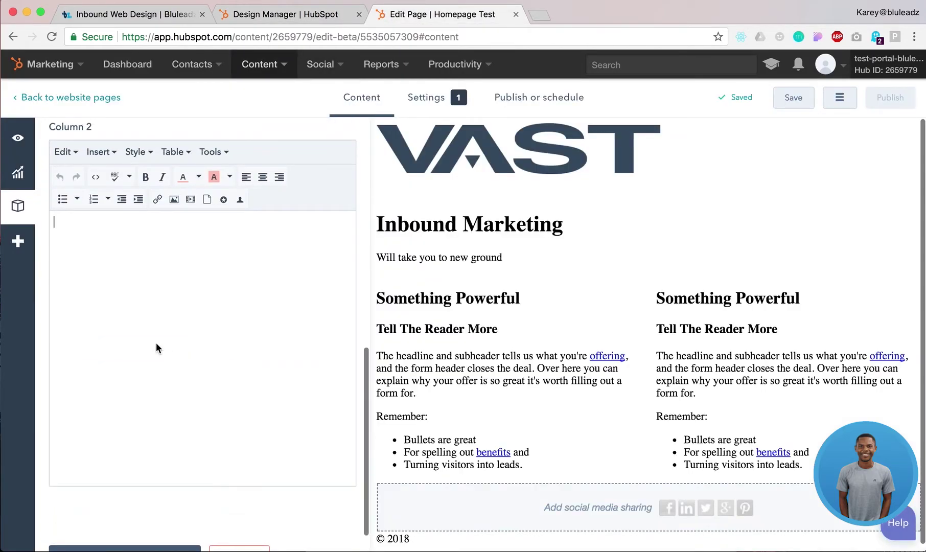
{"action": "key", "text": "ctrl+v"}
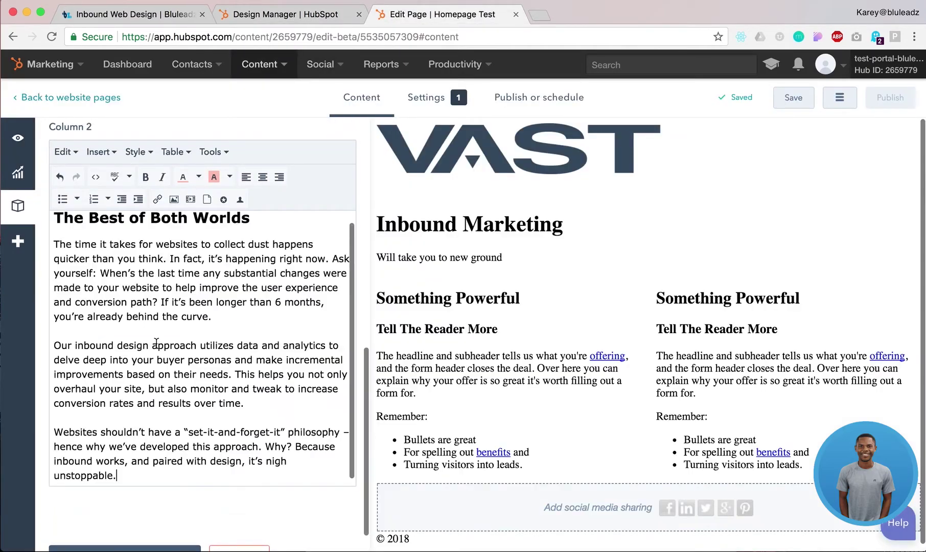
{"action": "left_click", "coordinate": [143, 20]}
- Copy the tablet image's address from the Bluleadz Inbound Web Design page
{"action": "right_click", "coordinate": [240, 303]}
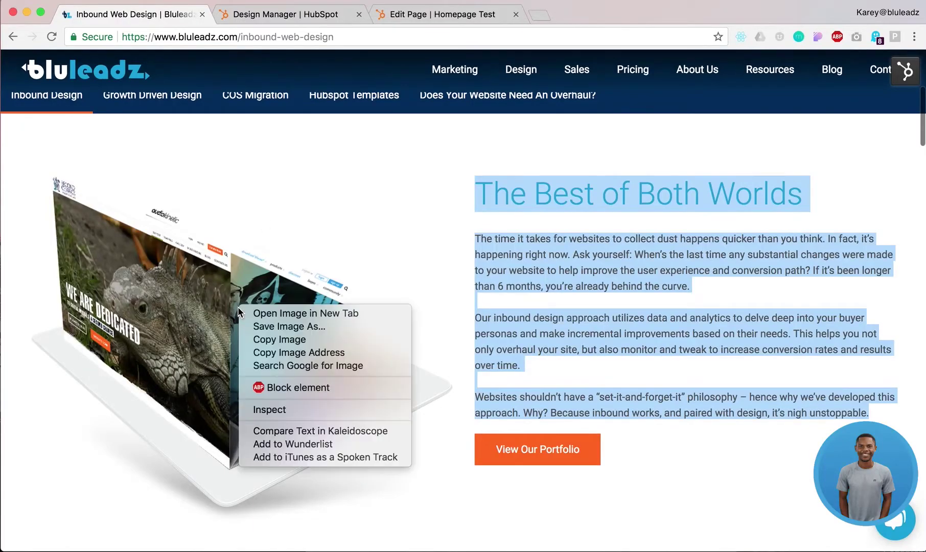
{"action": "left_click", "coordinate": [190, 323]}
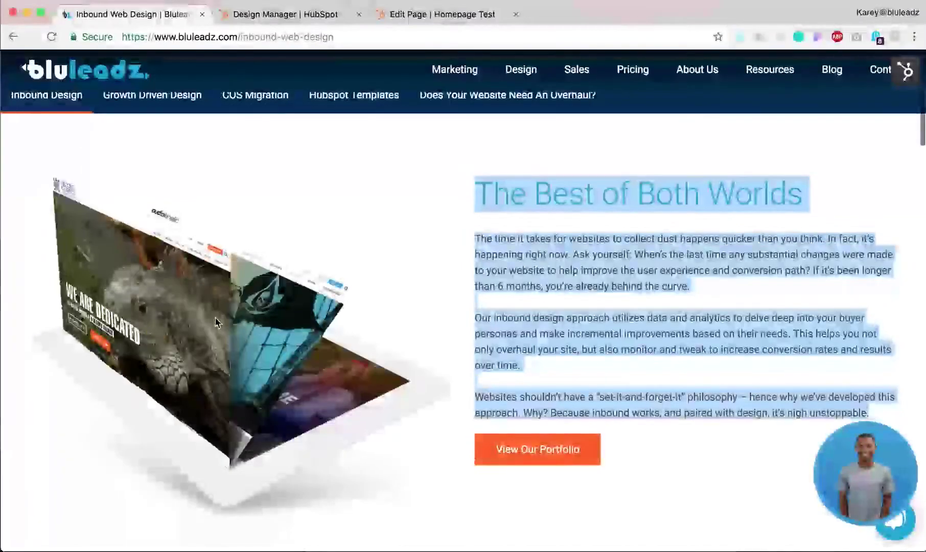
{"action": "right_click", "coordinate": [216, 319]}
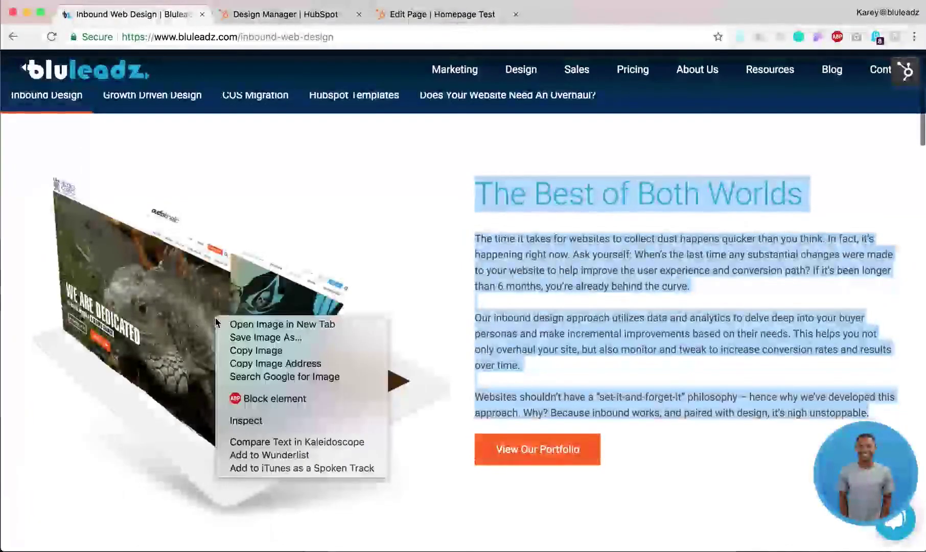
{"action": "left_click", "coordinate": [267, 351]}
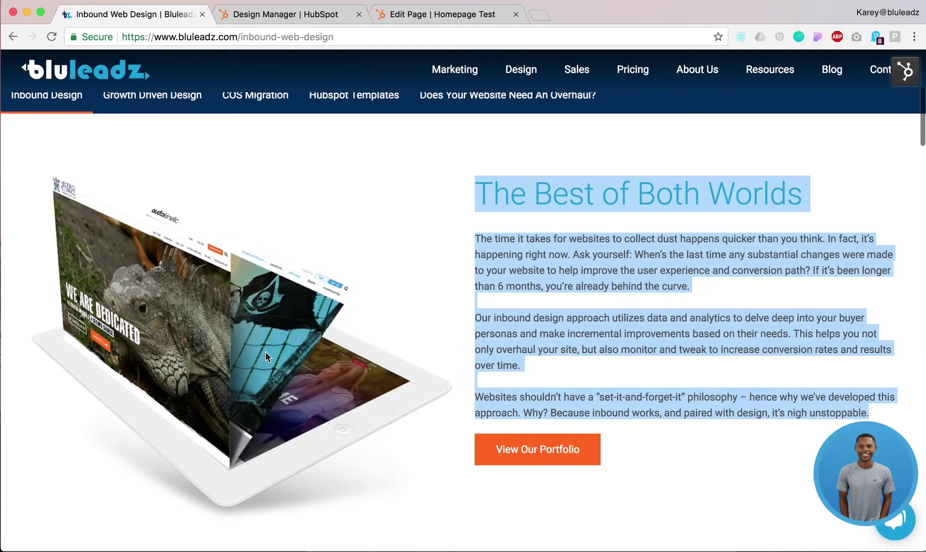
{"action": "right_click", "coordinate": [231, 302]}
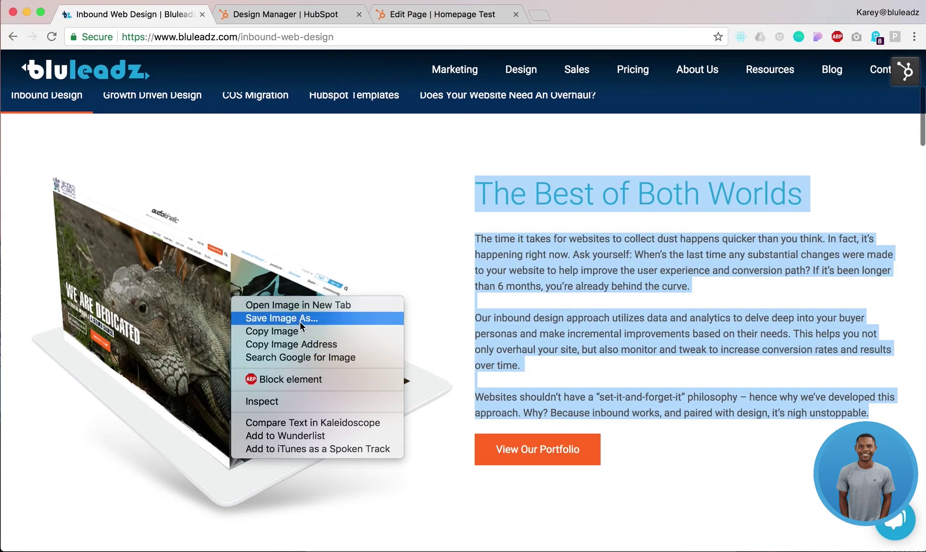
{"action": "left_click", "coordinate": [287, 345]}
- Open the source code of Column 1 in the Homepage Test page editor and clear it
{"action": "left_click", "coordinate": [281, 14]}
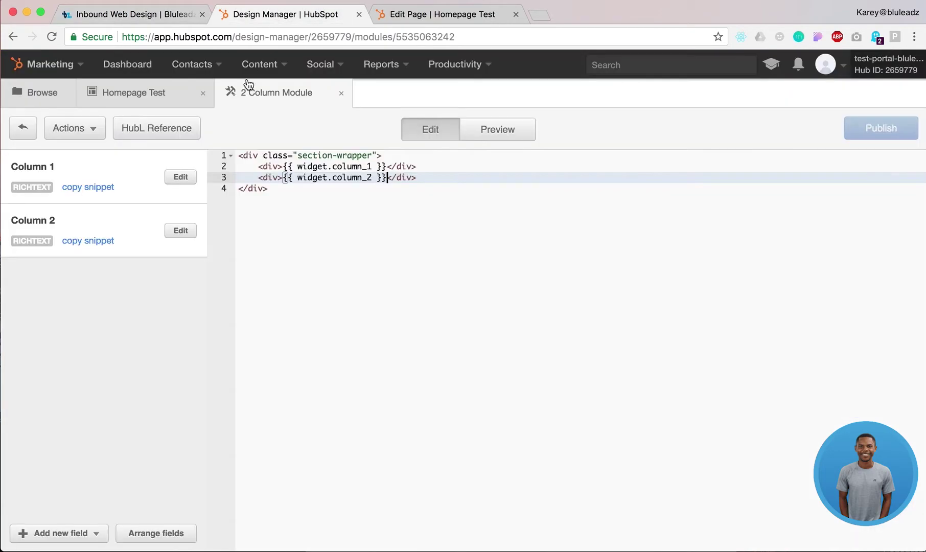
{"action": "left_click", "coordinate": [430, 14]}
{"action": "scroll", "coordinate": [143, 205], "scroll_direction": "up", "scroll_amount": 6}
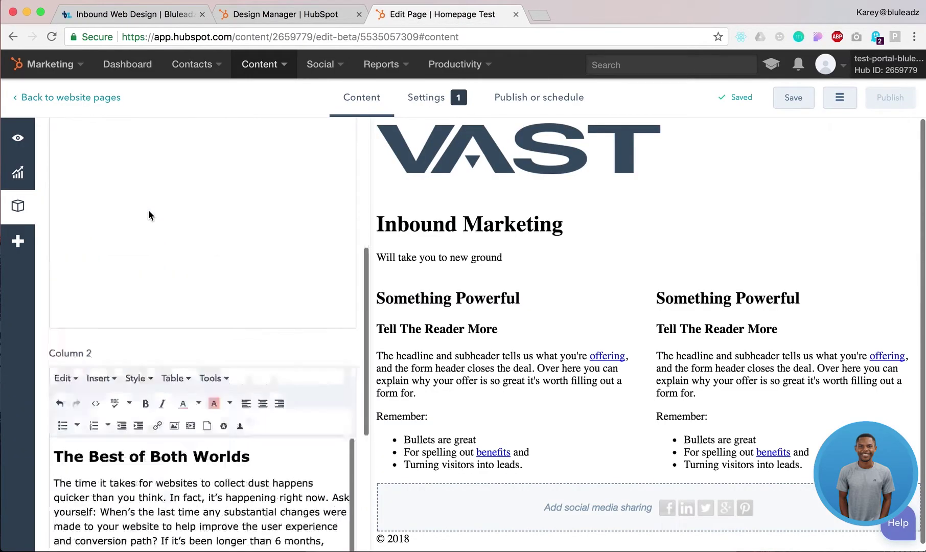
{"action": "left_click", "coordinate": [95, 174]}
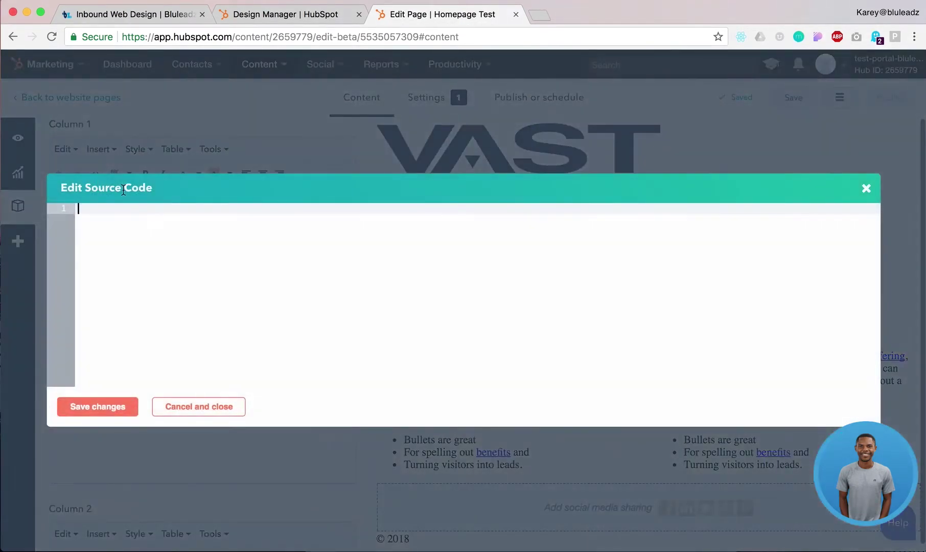
{"action": "key", "text": "super+v"}
{"action": "key", "text": "super+a"}
{"action": "key", "text": "BackSpace"}
- Write an img tag with the tablet image URL and width="300" into Column 1's source
{"action": "type", "text": "<di"}
{"action": "key", "text": "BackSpace"}
{"action": "type", "text": "img src=\""}
{"action": "key", "text": "super+v"}
{"action": "key", "text": "Right"}
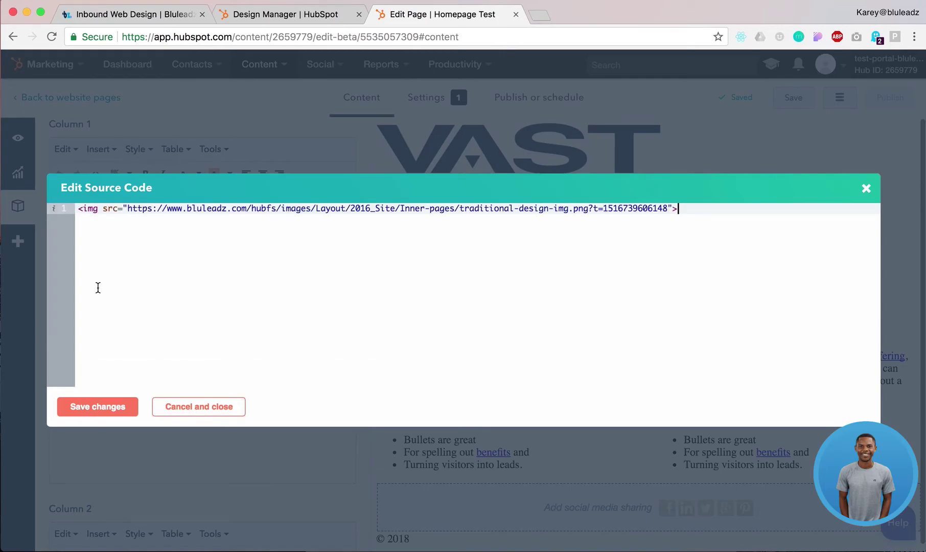
{"action": "type", "text": "width:300"}
{"action": "key", "text": "BackSpace"}
{"action": "key", "text": "BackSpace"}
{"action": "key", "text": "BackSpace"}
{"action": "key", "text": "BackSpace"}
{"action": "type", "text": "=\"300"}
- Save the Column 1 source, apply the module changes, and open the page preview in a new window
{"action": "left_click", "coordinate": [103, 402]}
{"action": "scroll", "coordinate": [207, 393], "scroll_direction": "down", "scroll_amount": 5}
{"action": "left_click", "coordinate": [239, 527]}
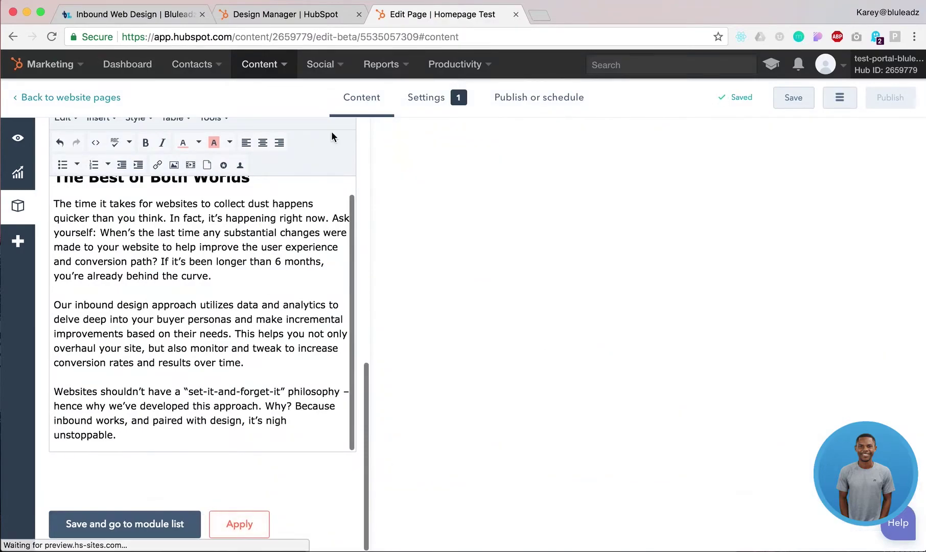
{"action": "left_click", "coordinate": [17, 136]}
{"action": "left_click", "coordinate": [92, 382]}
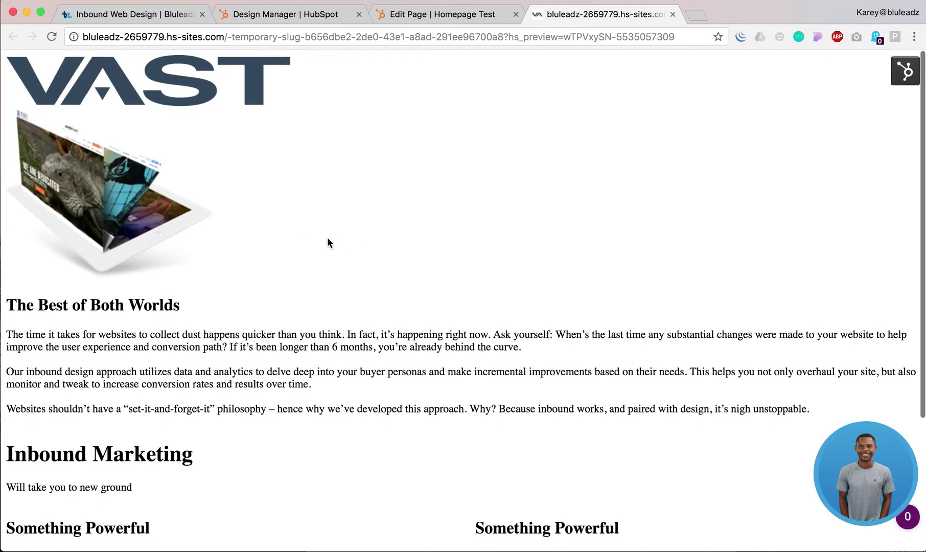
- Add class="column-1" and class="column-2" to the two column divs in the 2 Column Module HTML
{"action": "left_click", "coordinate": [320, 14]}
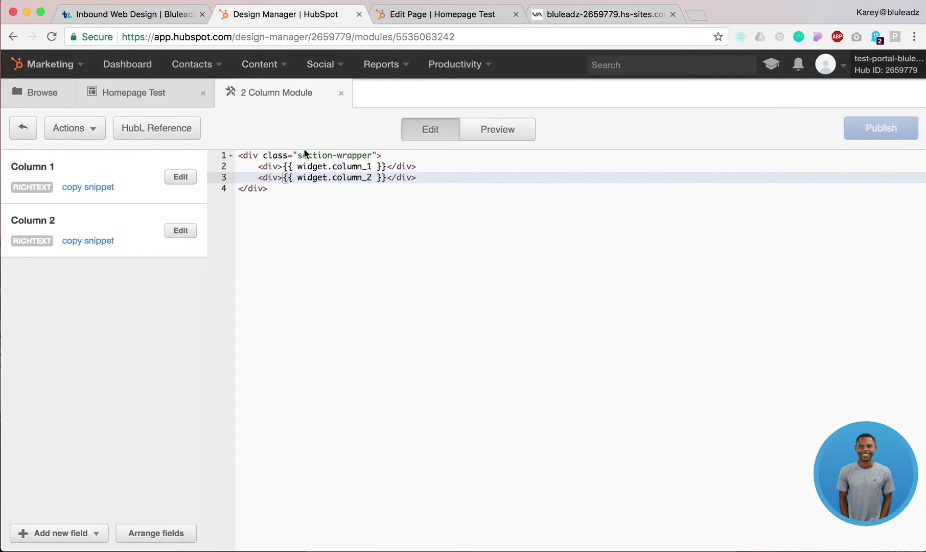
{"action": "left_click", "coordinate": [279, 166]}
{"action": "type", "text": "cla"}
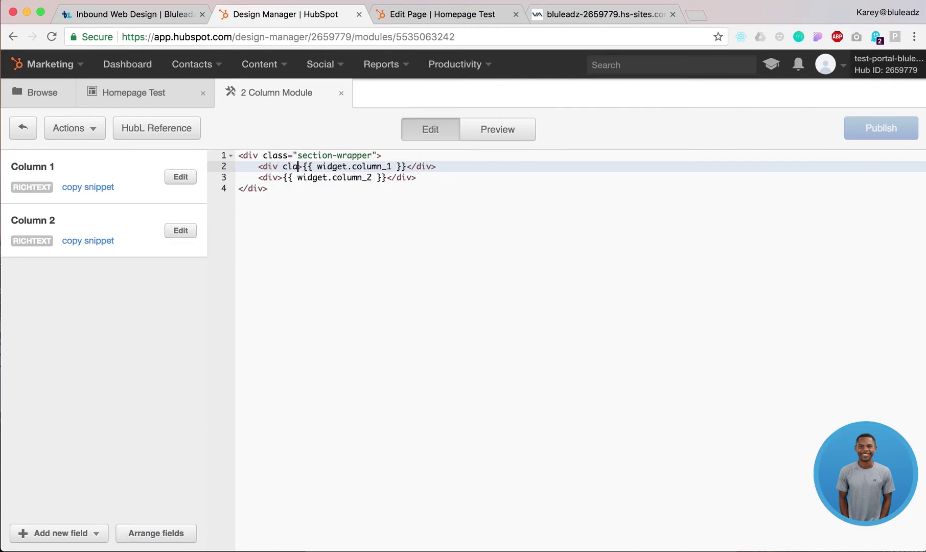
{"action": "type", "text": "ss=\""}
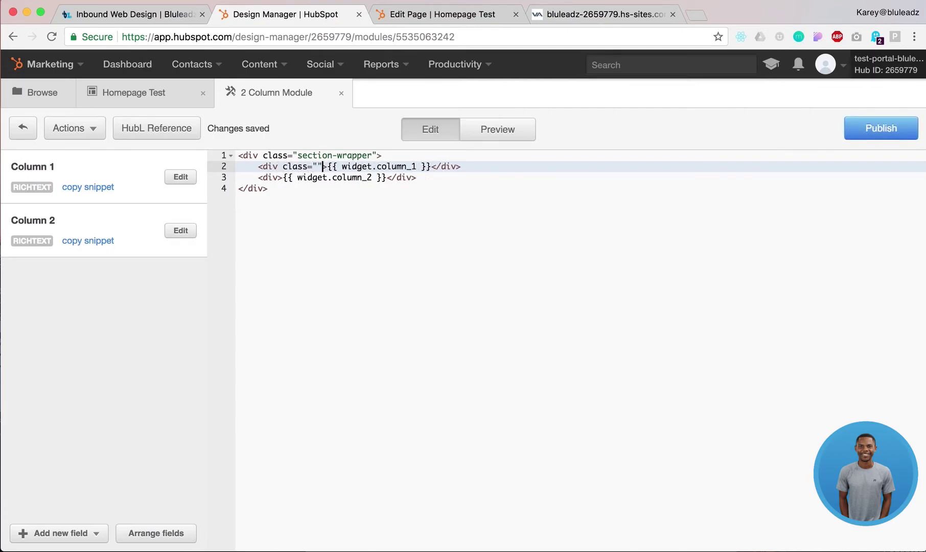
{"action": "type", "text": "colum2"}
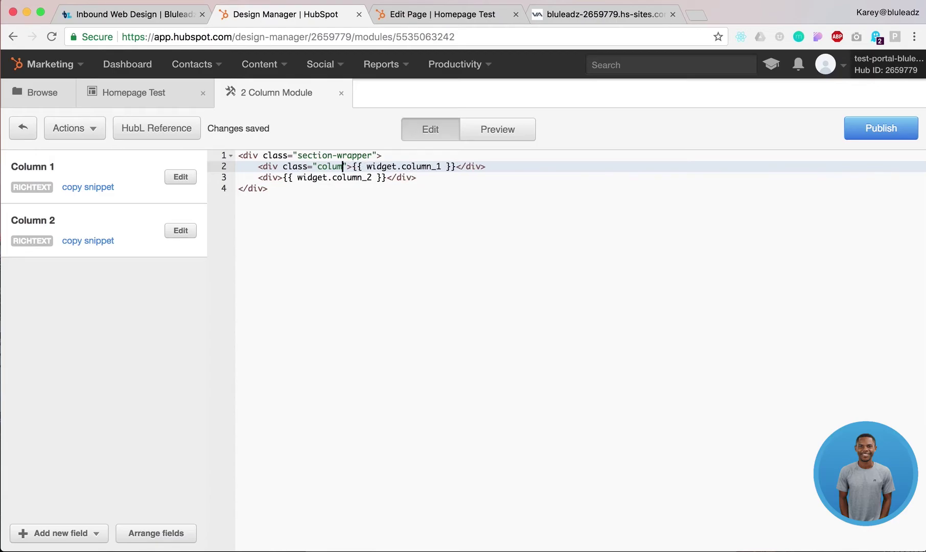
{"action": "key", "text": "BackSpace"}
{"action": "key", "text": "BackSpace"}
{"action": "type", "text": "mn1"}
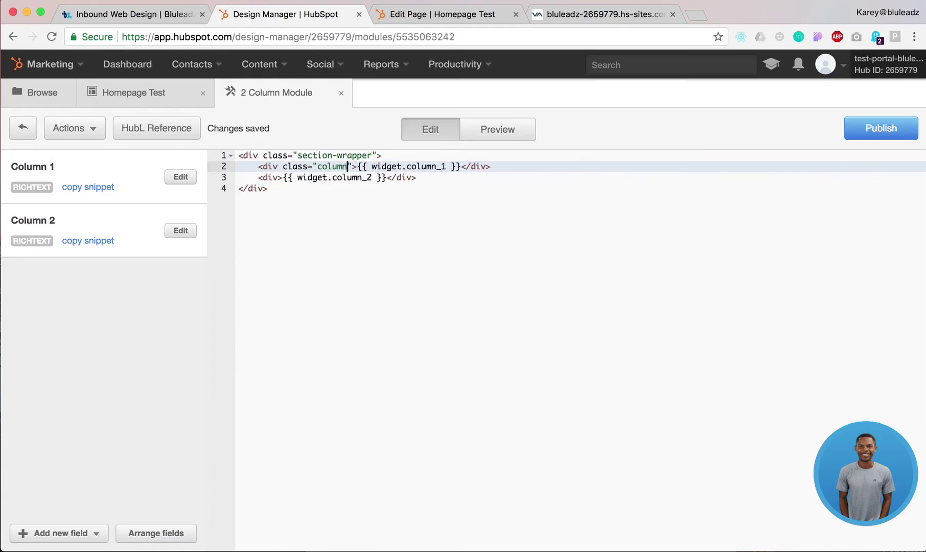
{"action": "left_click", "coordinate": [275, 177]}
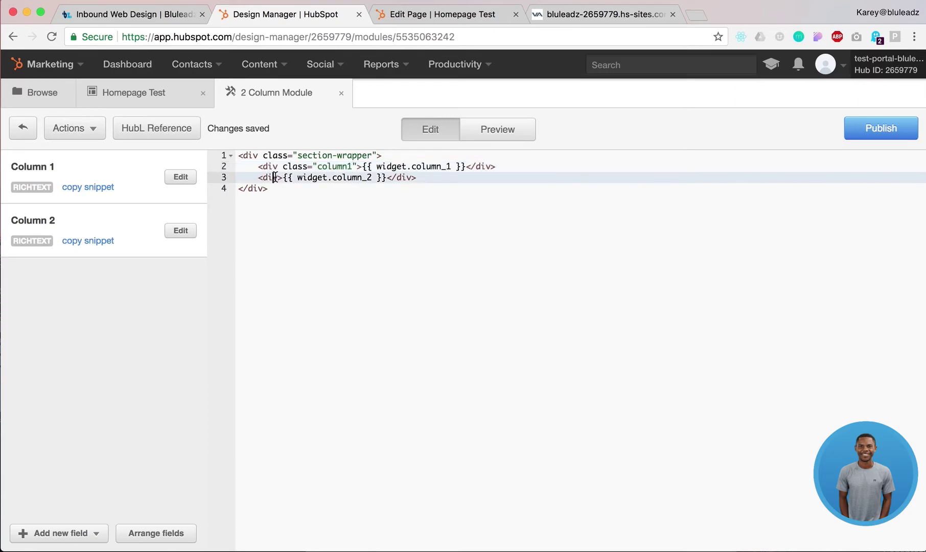
{"action": "type", "text": "class=\""}
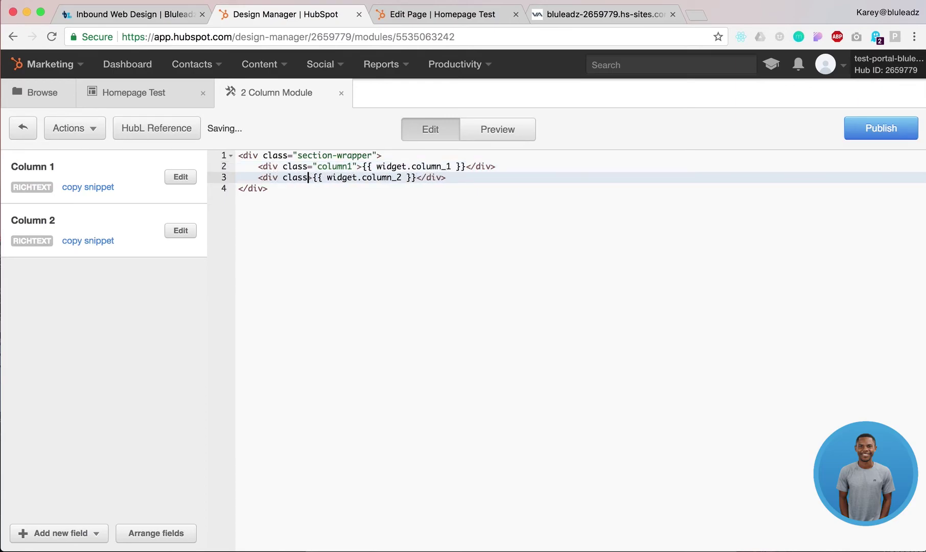
{"action": "type", "text": "colu"}
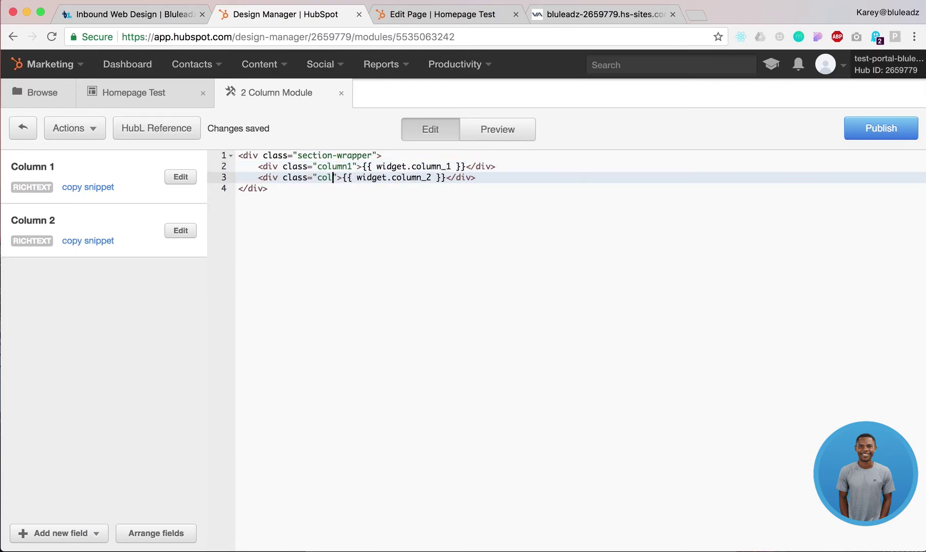
{"action": "type", "text": "mn-2"}
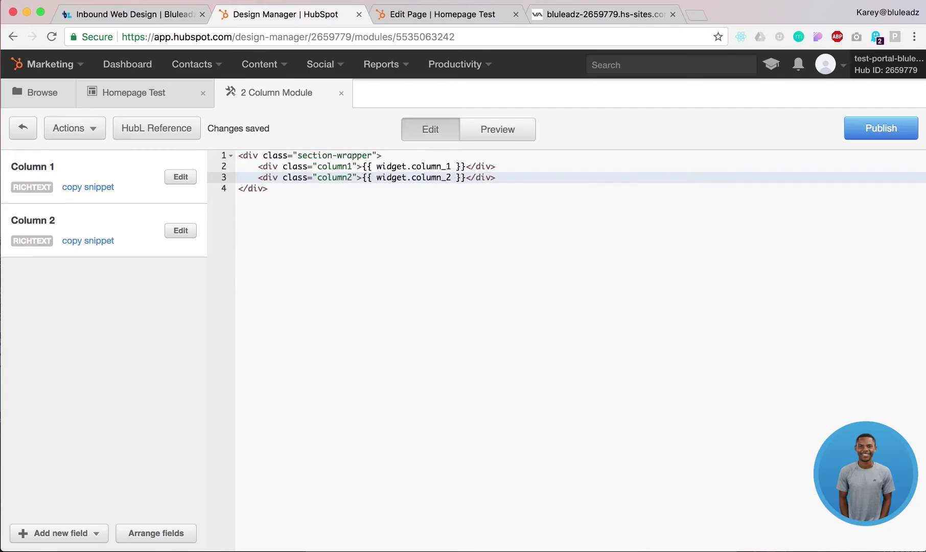
{"action": "key", "text": "Left"}
{"action": "type", "text": "-"}
{"action": "key", "text": "Up"}
{"action": "type", "text": "-"}
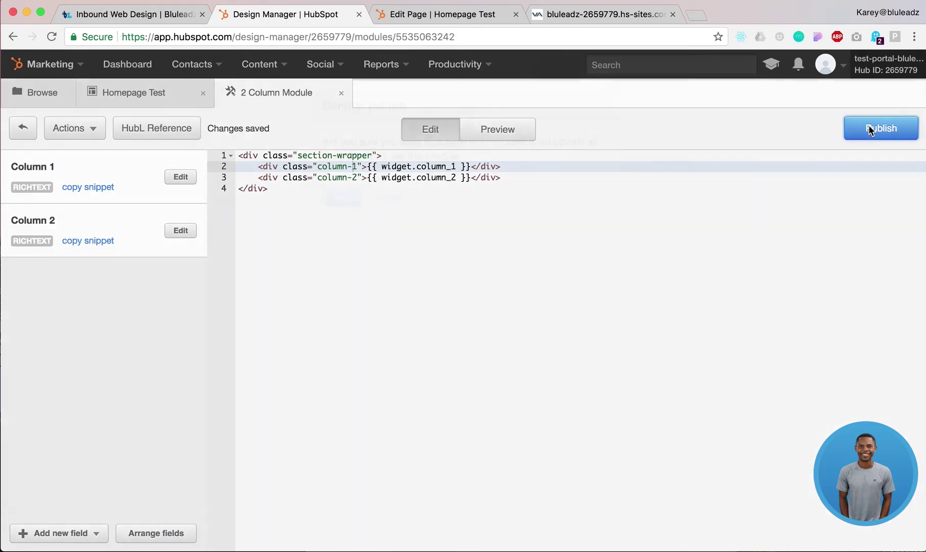
- Publish the 2 Column Module, then reload the Bluleadz page
{"action": "left_click", "coordinate": [872, 131]}
{"action": "left_click", "coordinate": [328, 197]}
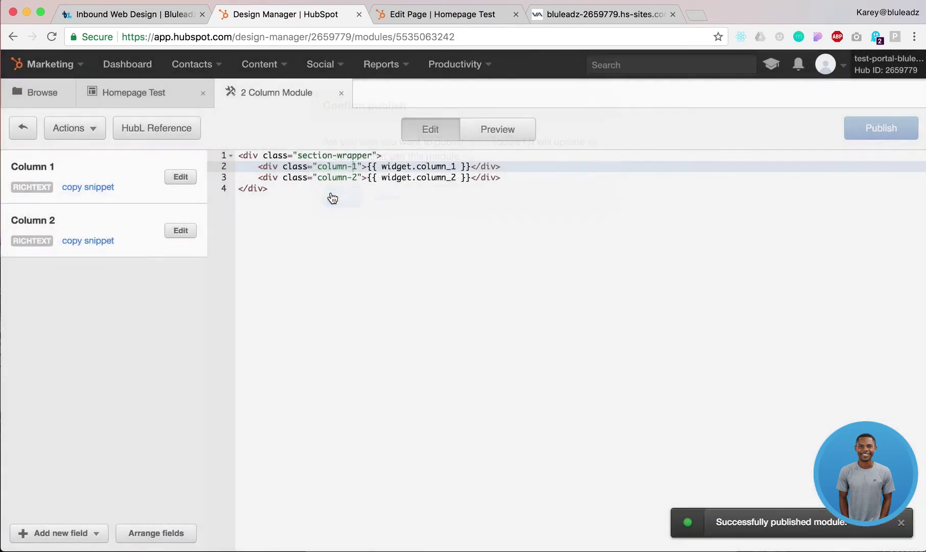
{"action": "left_click", "coordinate": [138, 14]}
{"action": "key", "text": "super+r"}
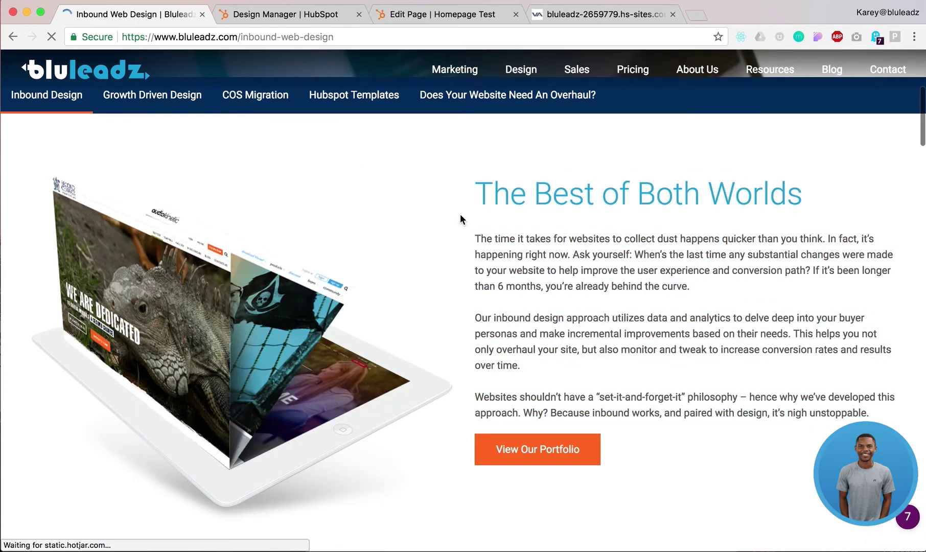
- Check the page preview and the Homepage Test editor, then go back to the 2 Column Module code
{"action": "left_click", "coordinate": [558, 18]}
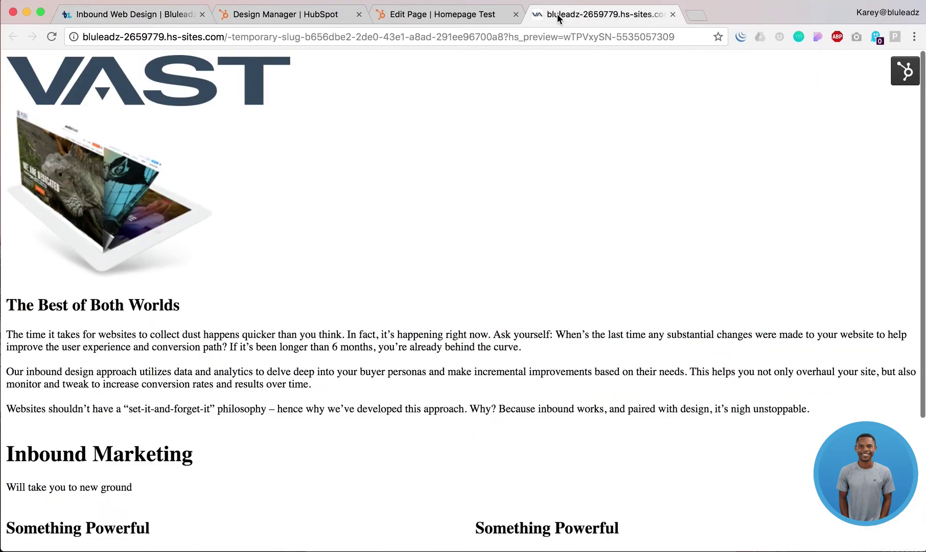
{"action": "left_click", "coordinate": [425, 18]}
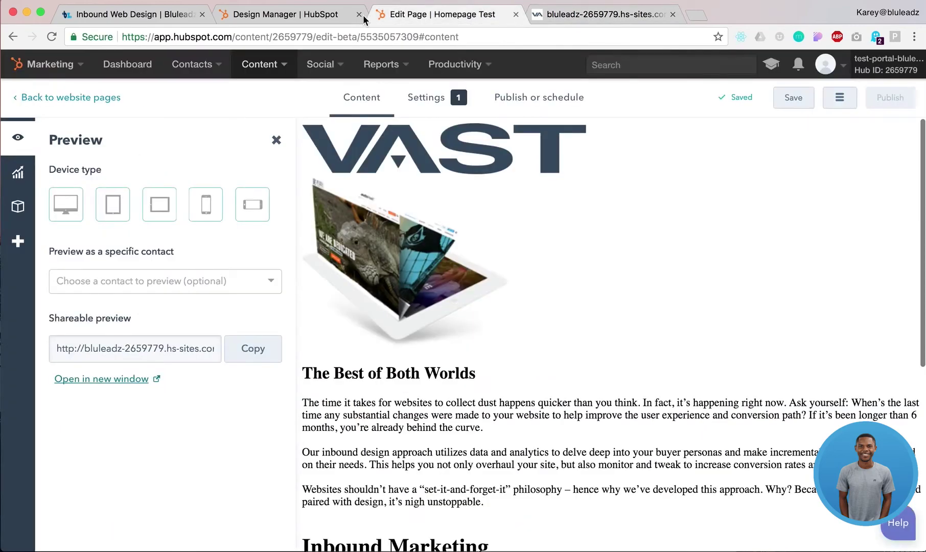
{"action": "left_click", "coordinate": [306, 17]}
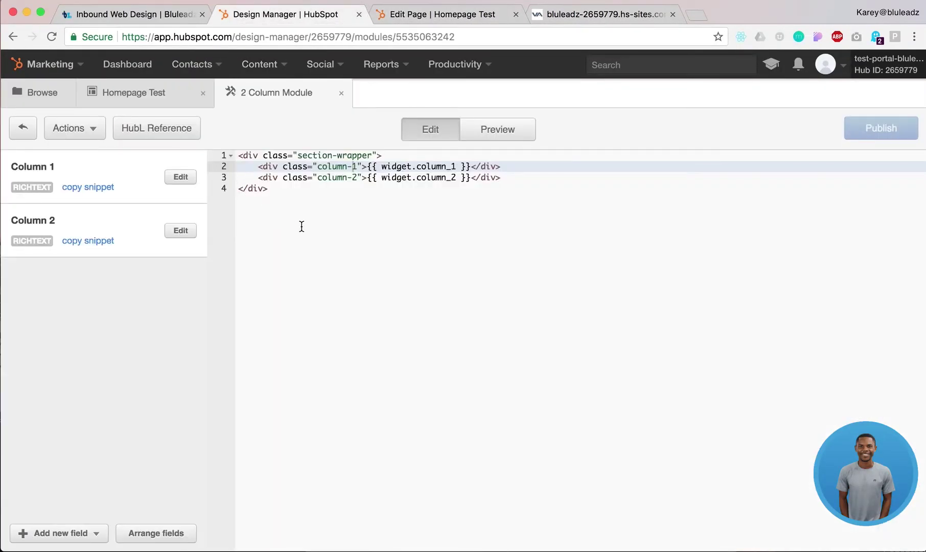